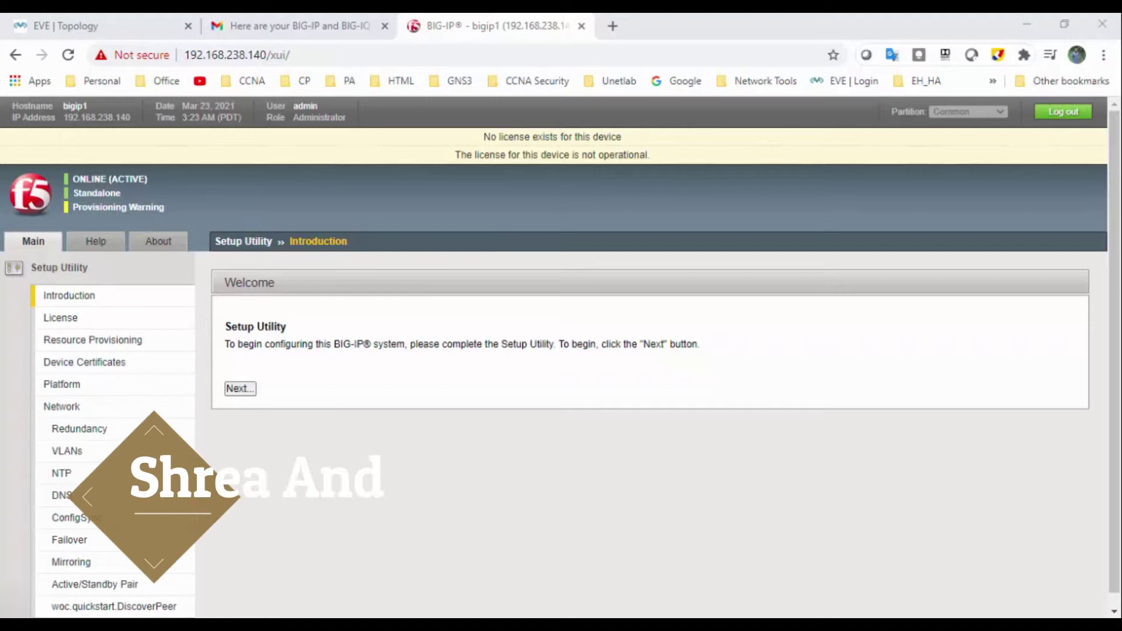
# Advance from the Setup Utility introduction to the License page, which shows Not Activated.
pyautogui.click(242, 390)
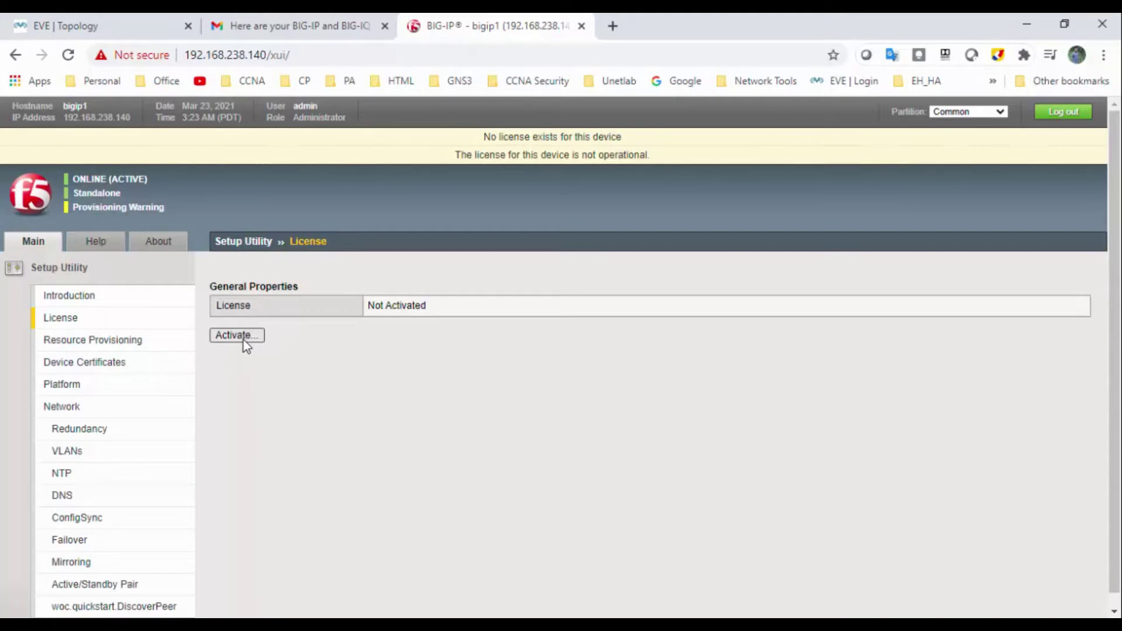
# Open the license activation form with an empty Base Registration Key and Automatic activation.
pyautogui.click(243, 339)
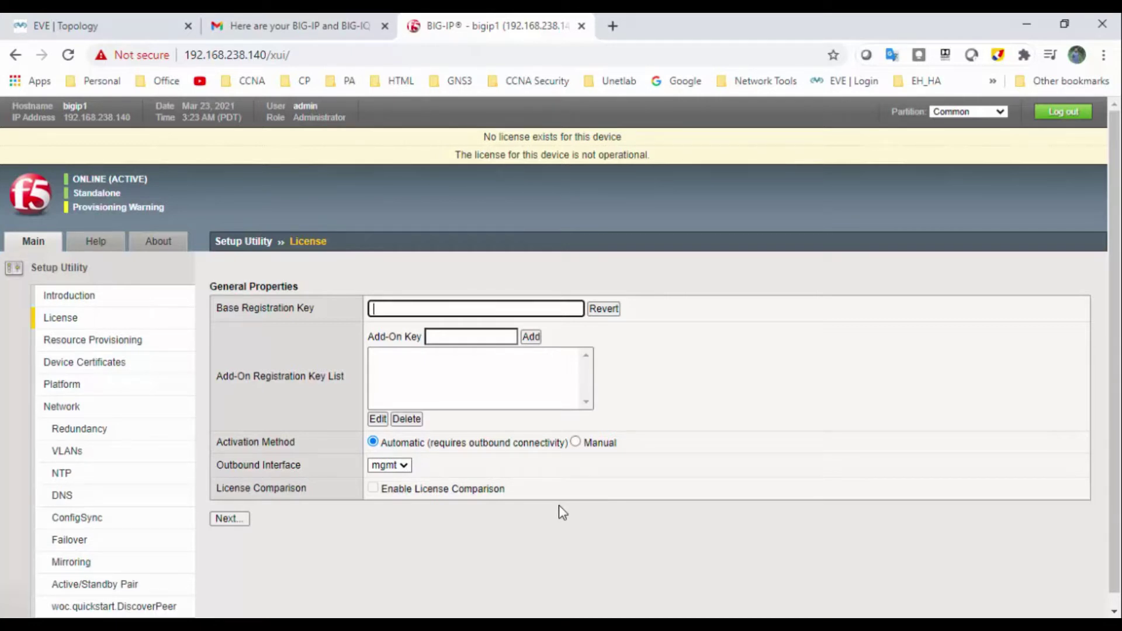
# Copy the first BIG-IP VE Trial key from the Gmail email into the Base Registration Key field.
pyautogui.click(346, 33)
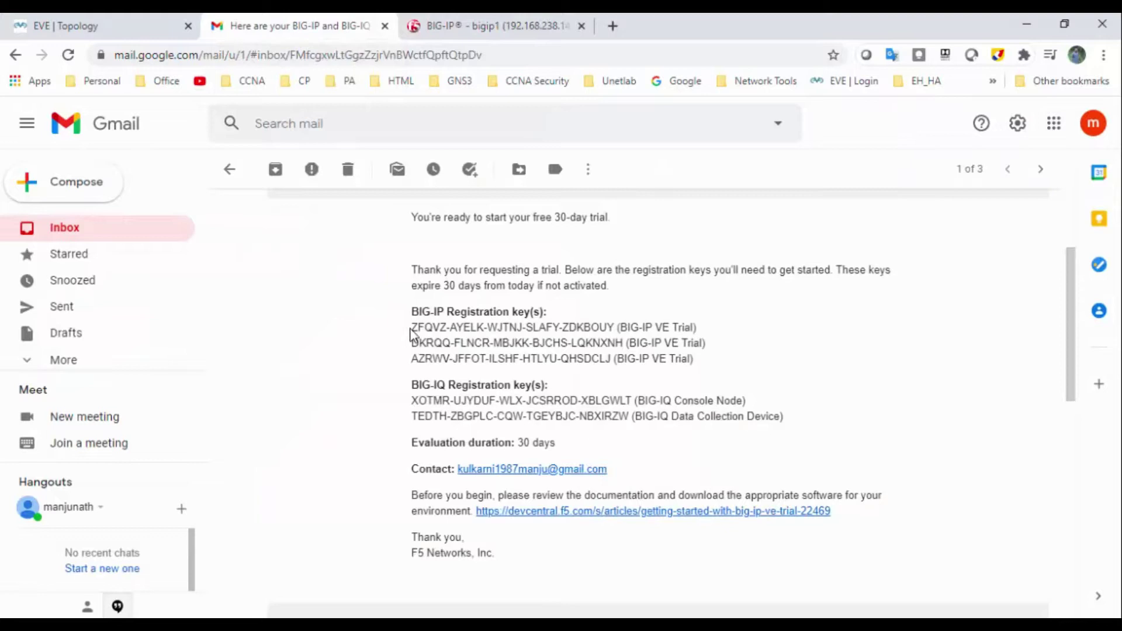
pyautogui.moveTo(413, 330); pyautogui.dragTo(630, 328)
pyautogui.click(634, 329)
pyautogui.moveTo(414, 325); pyautogui.dragTo(614, 327)
pyautogui.hotkey('ctrl', 'c')
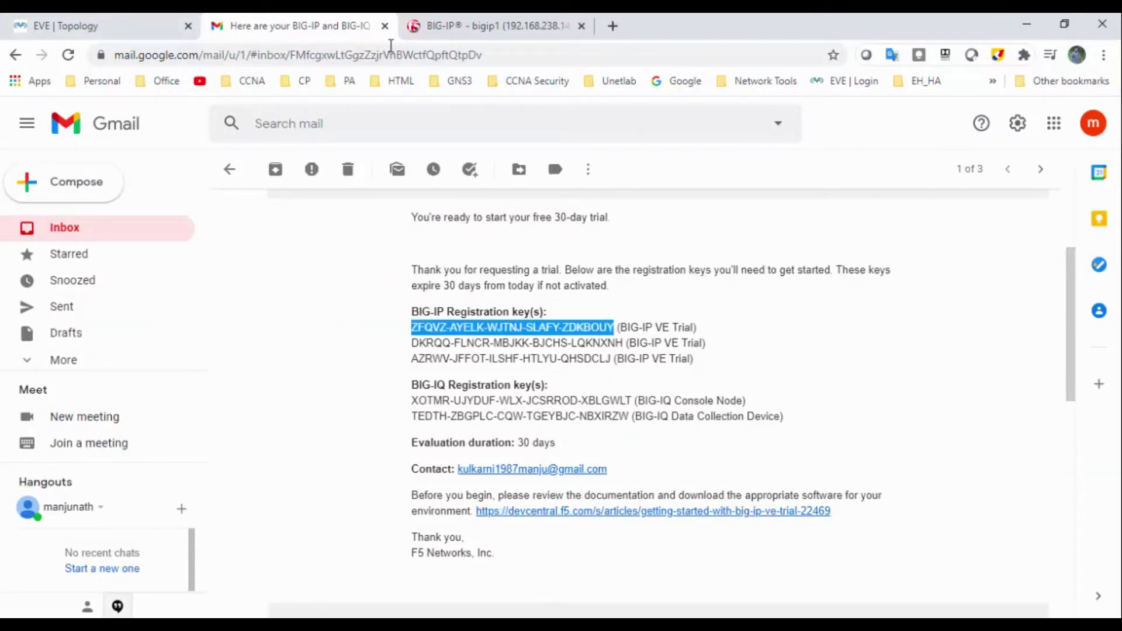
pyautogui.click(451, 26)
pyautogui.hotkey('ctrl', 'v')
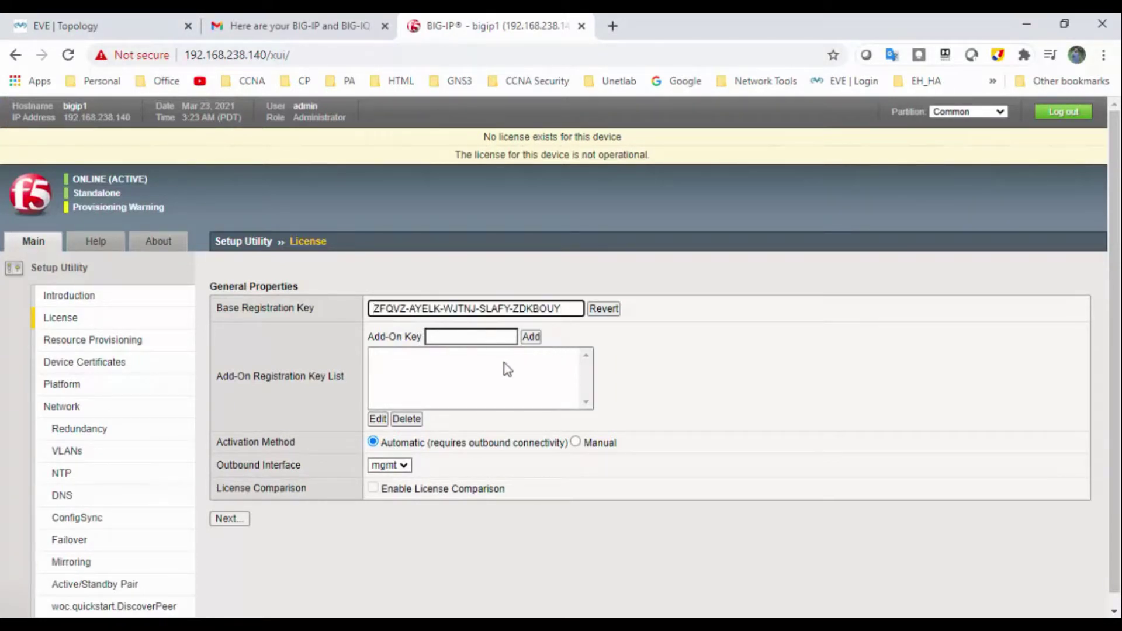
# Submit the registration key, read through the EULA text, and accept it.
pyautogui.click(239, 521)
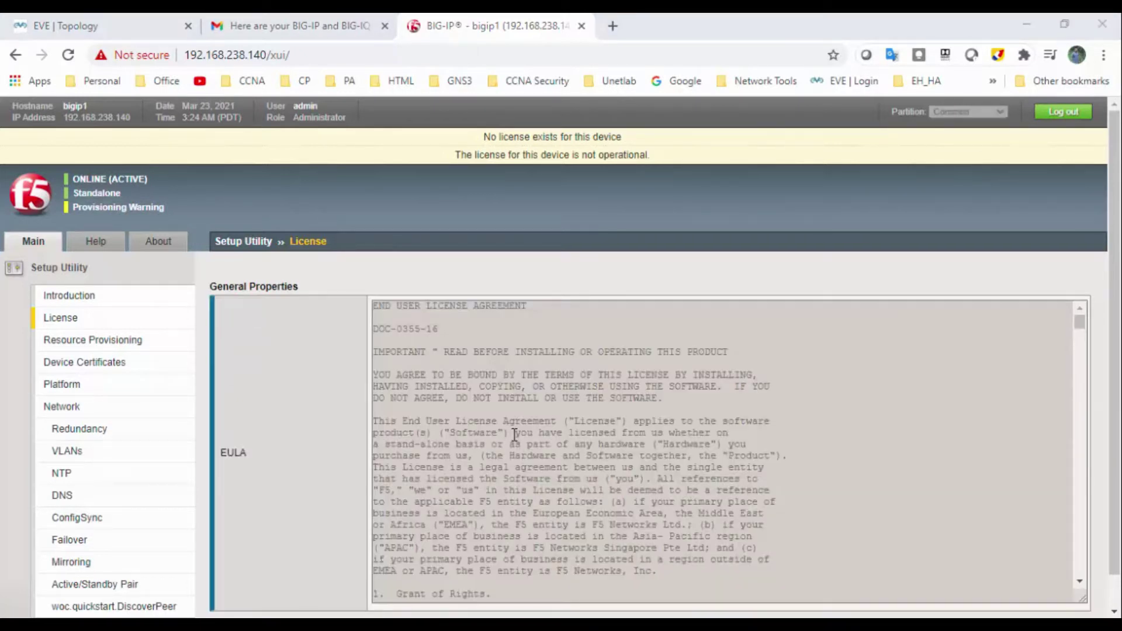
pyautogui.scroll(-2, 514, 435)
pyautogui.scroll(-3, 512, 437)
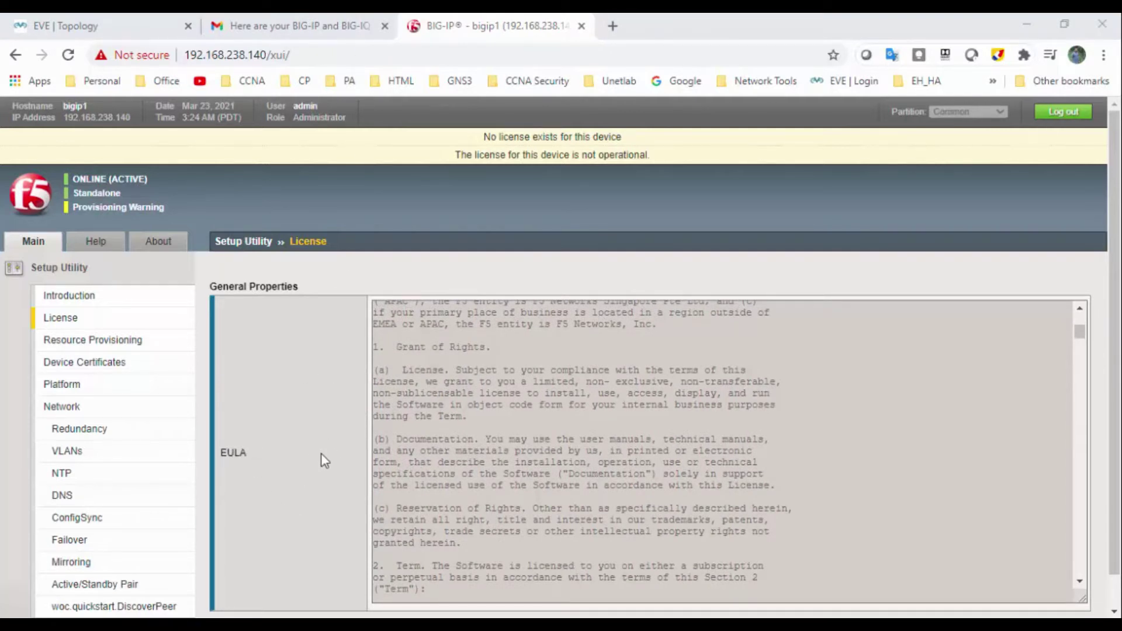
pyautogui.scroll(-5, 475, 458)
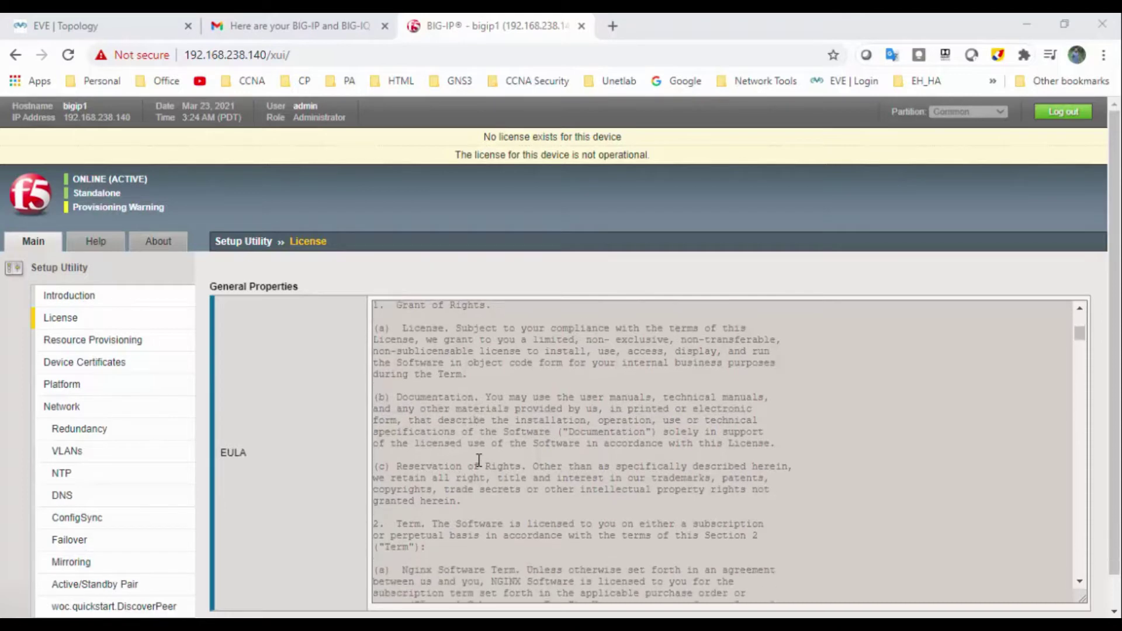
pyautogui.scroll(-2, 478, 460)
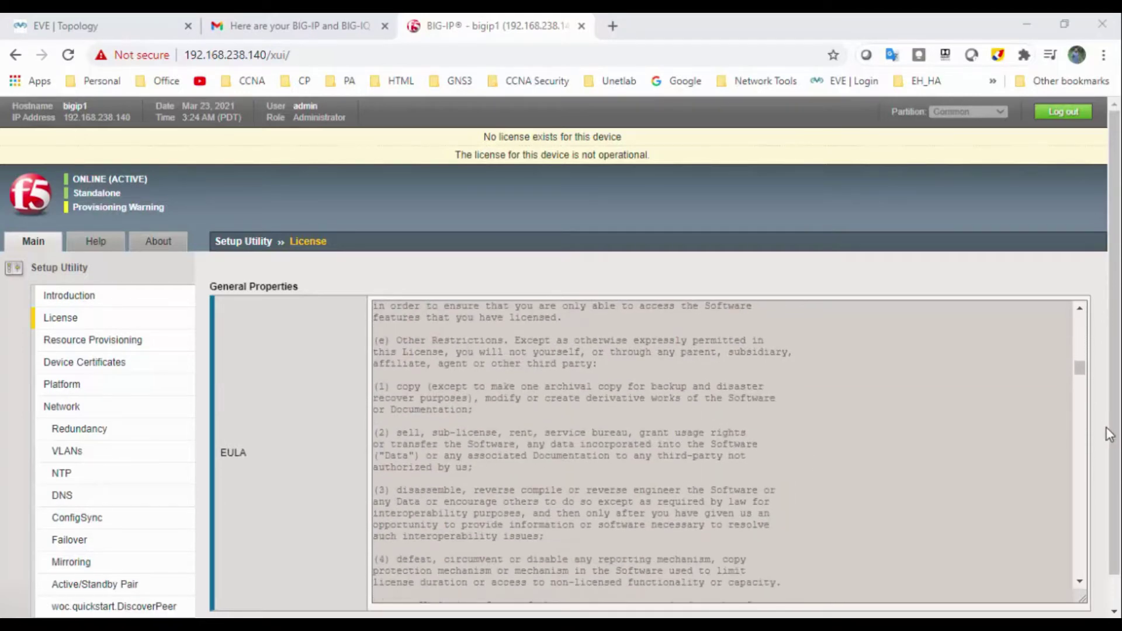
pyautogui.moveTo(1106, 433); pyautogui.dragTo(1116, 572)
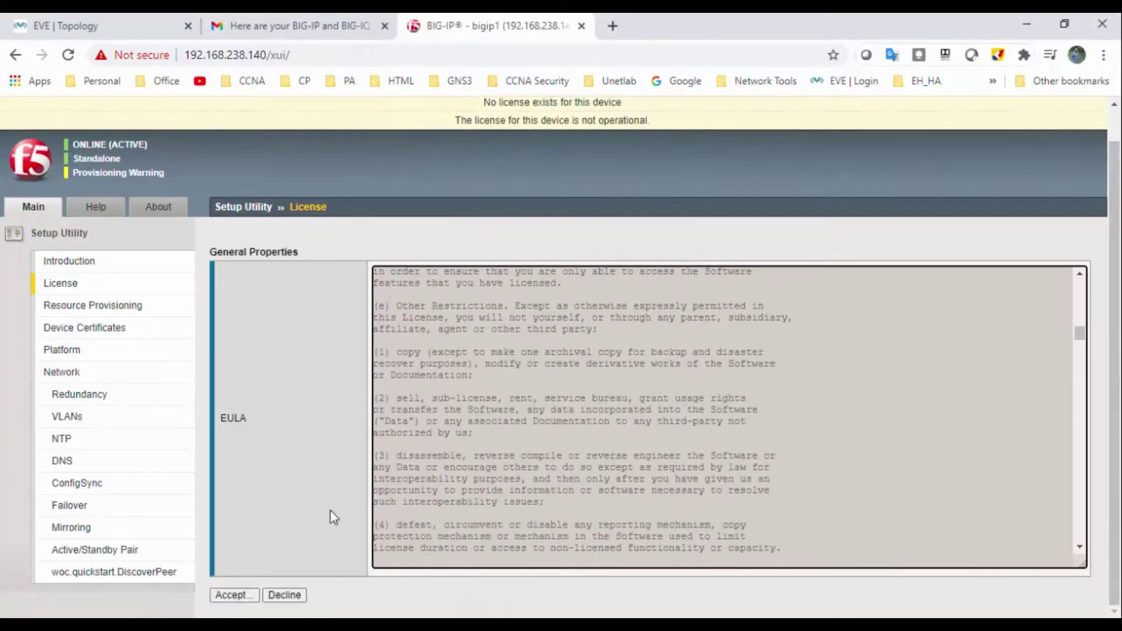
pyautogui.click(244, 595)
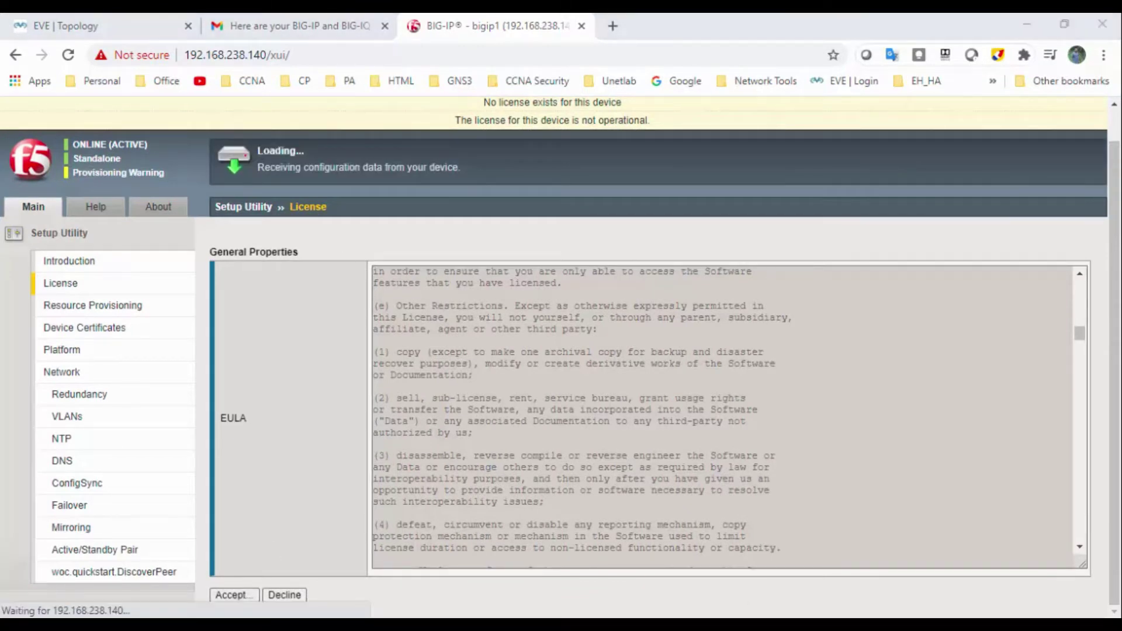
# Wait while the license is applied until the configuration changes are reported verified.
pyautogui.scroll(-15, 403, 280)
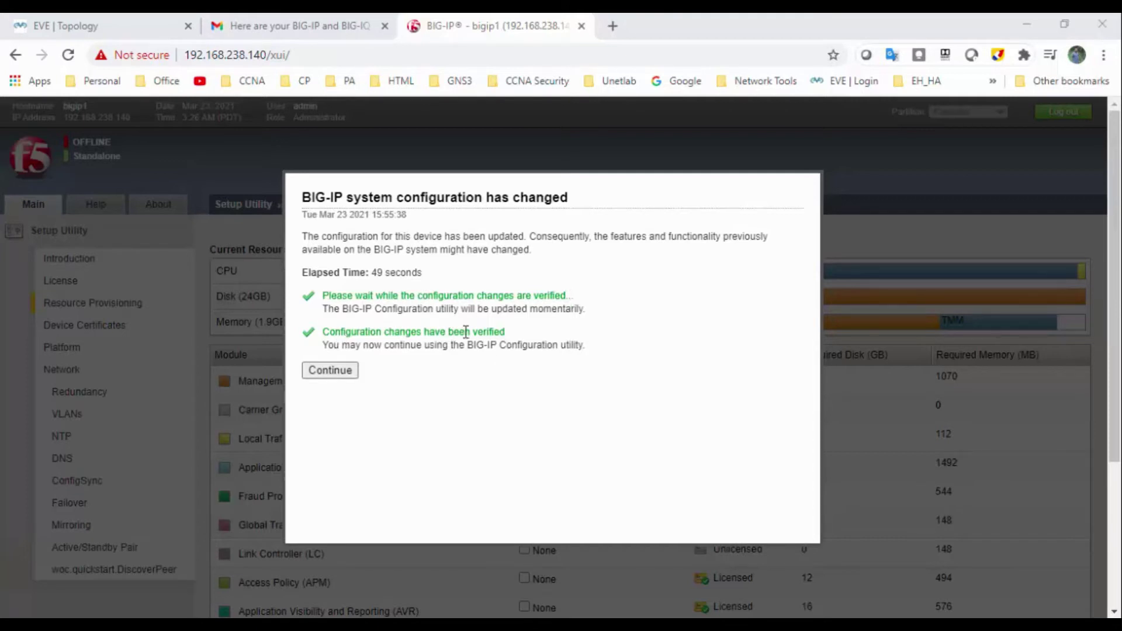
# Dismiss the notice and check the Evaluation license type and its Apr 23, 2021 expiry.
pyautogui.click(331, 371)
pyautogui.click(71, 282)
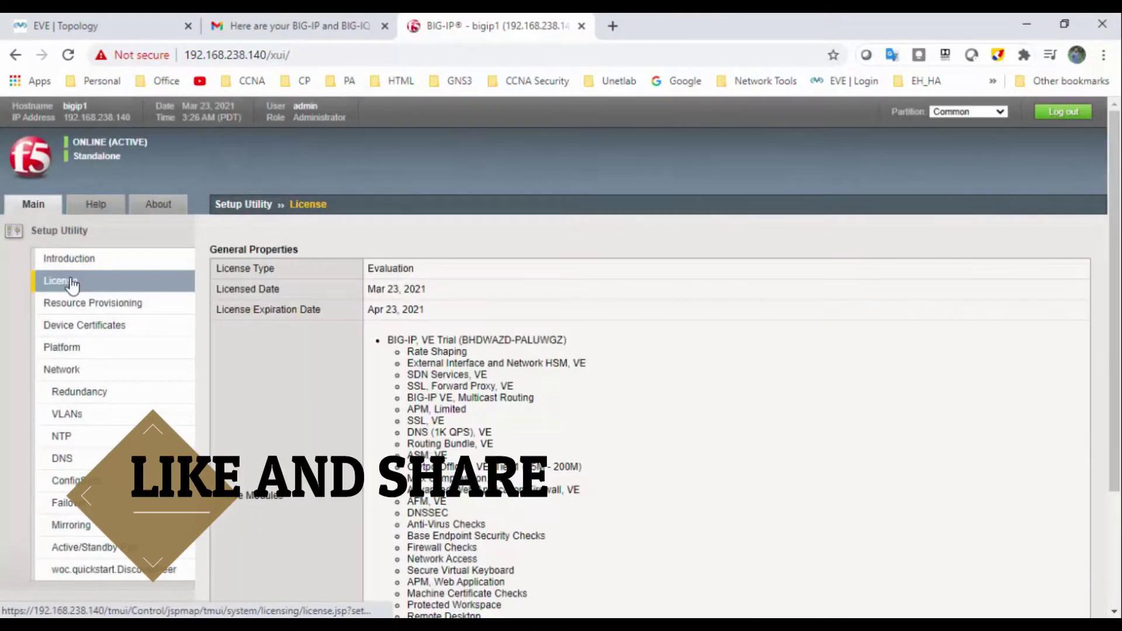
pyautogui.scroll(-3, 482, 359)
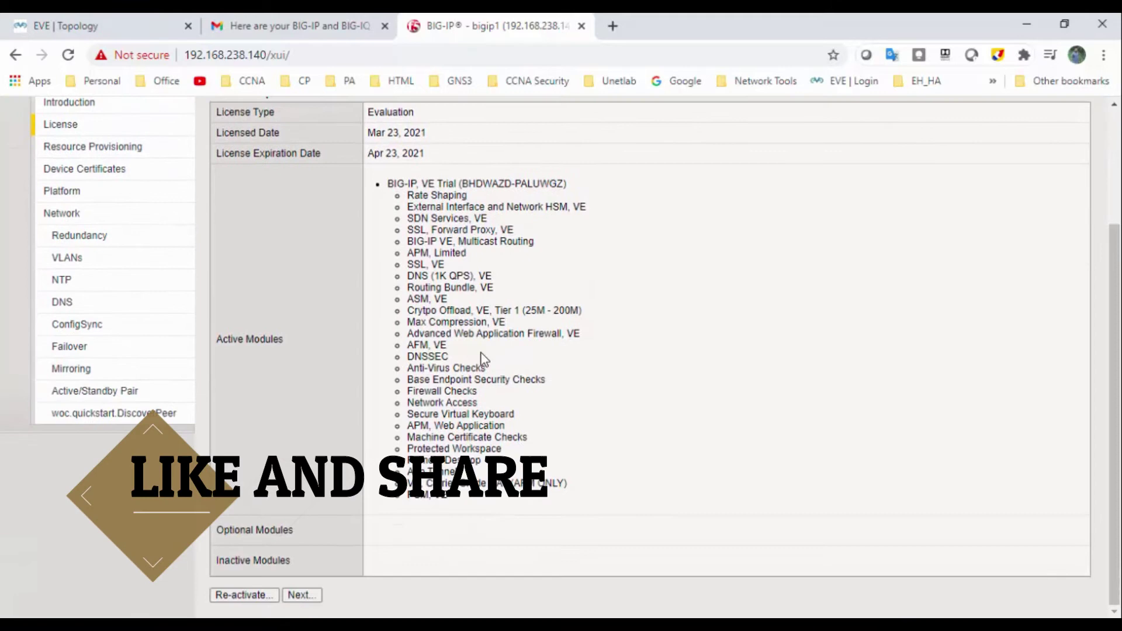
pyautogui.scroll(3, 482, 359)
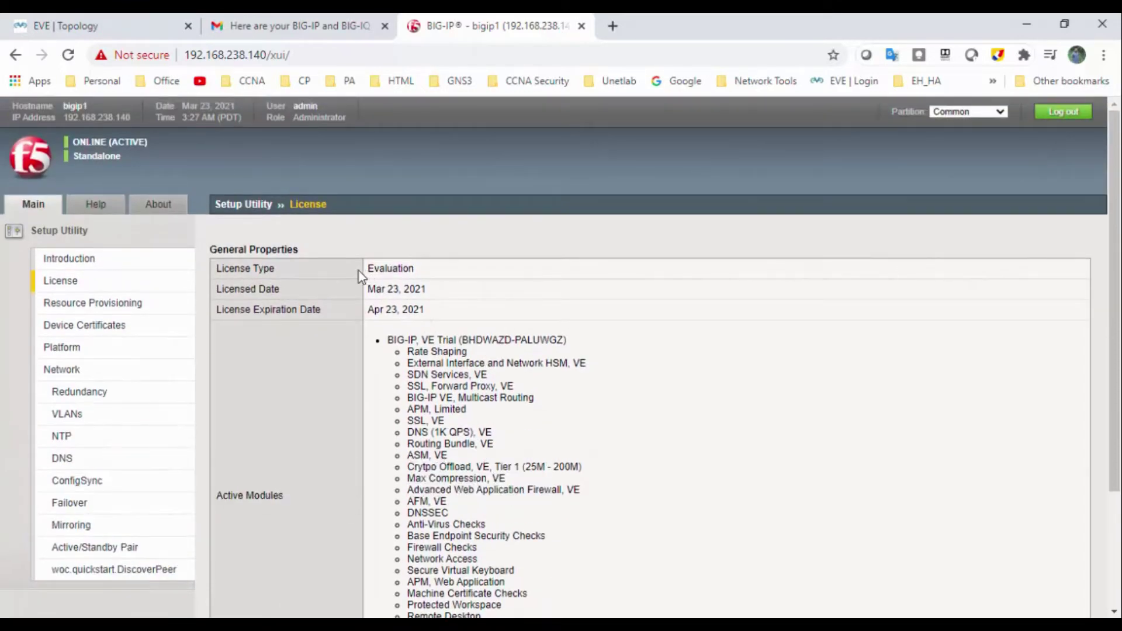
pyautogui.moveTo(366, 268); pyautogui.dragTo(436, 269)
pyautogui.moveTo(267, 289); pyautogui.dragTo(370, 309)
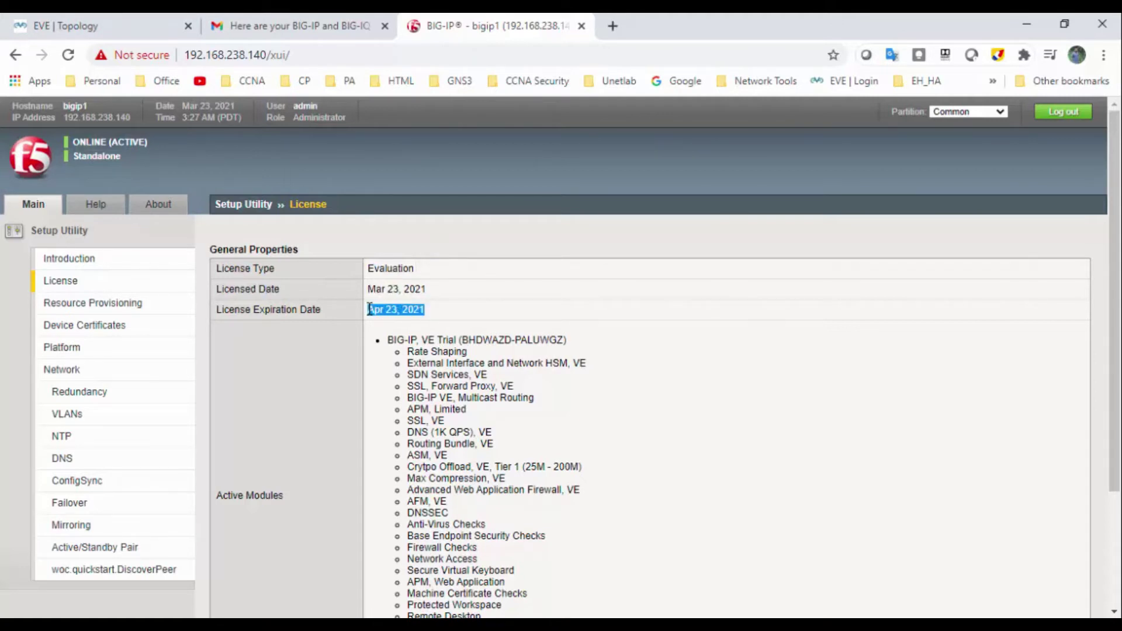
# Review the license's full Active Modules list.
pyautogui.scroll(-1, 518, 356)
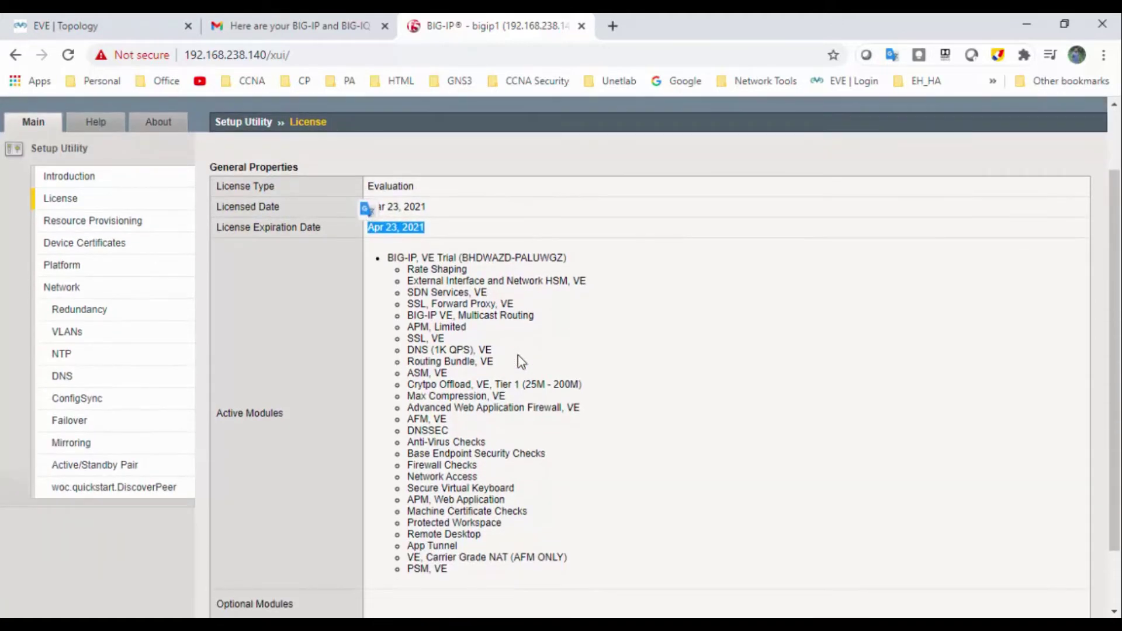
pyautogui.moveTo(387, 258); pyautogui.dragTo(484, 589)
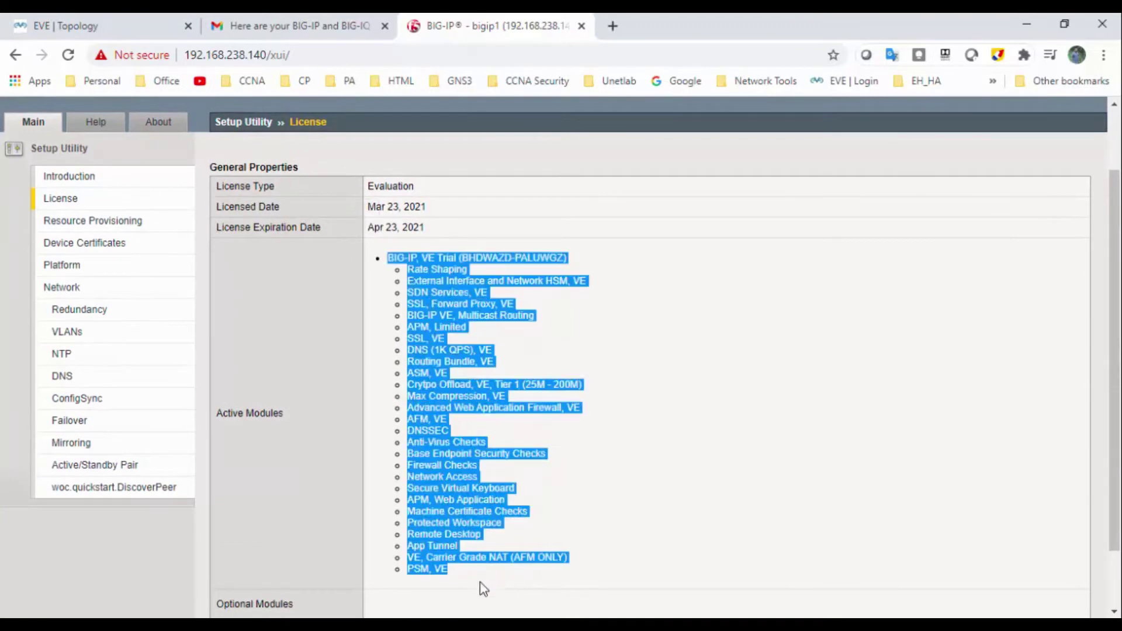
pyautogui.click(132, 224)
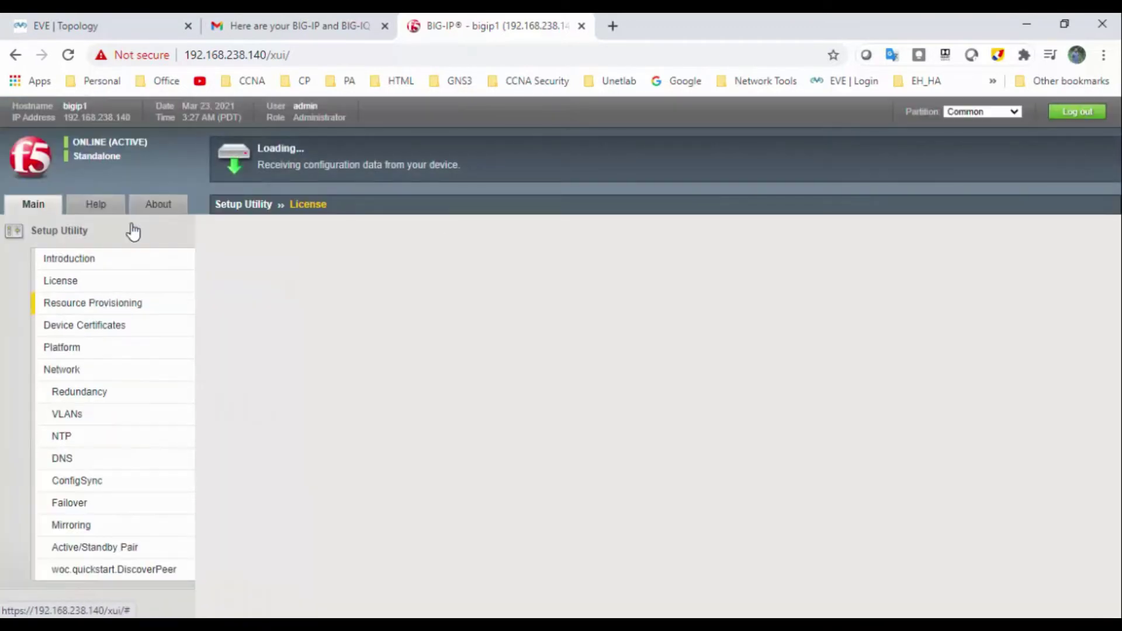
# Review Resource Provisioning's licensed modules, with Local Traffic (LTM) at Nominal and Management at Small.
pyautogui.click(125, 310)
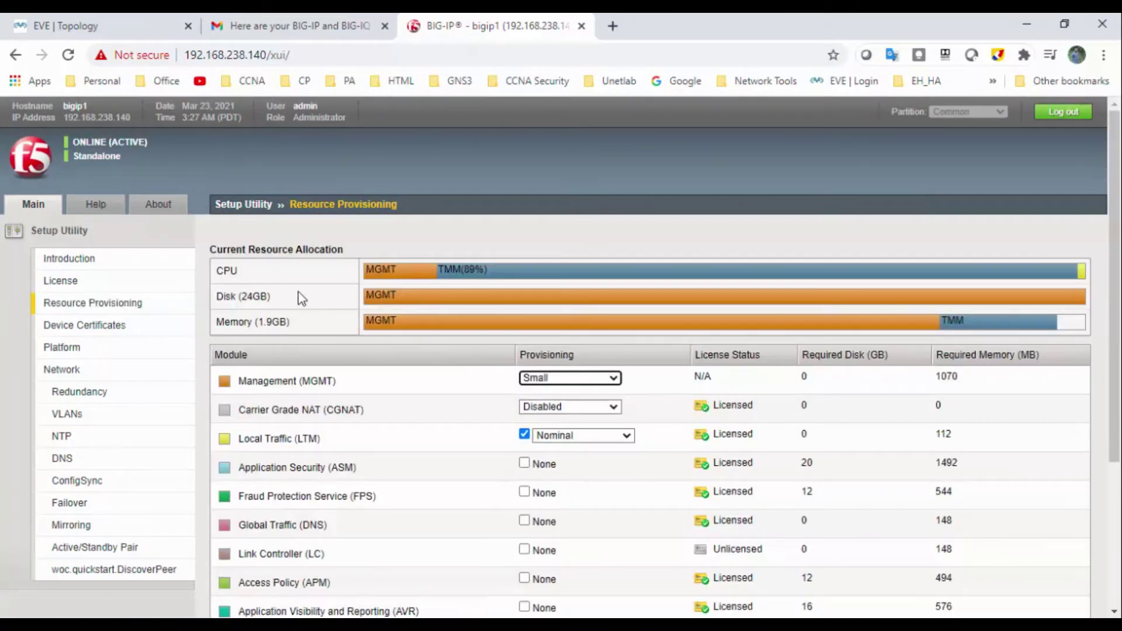
pyautogui.scroll(-4, 609, 351)
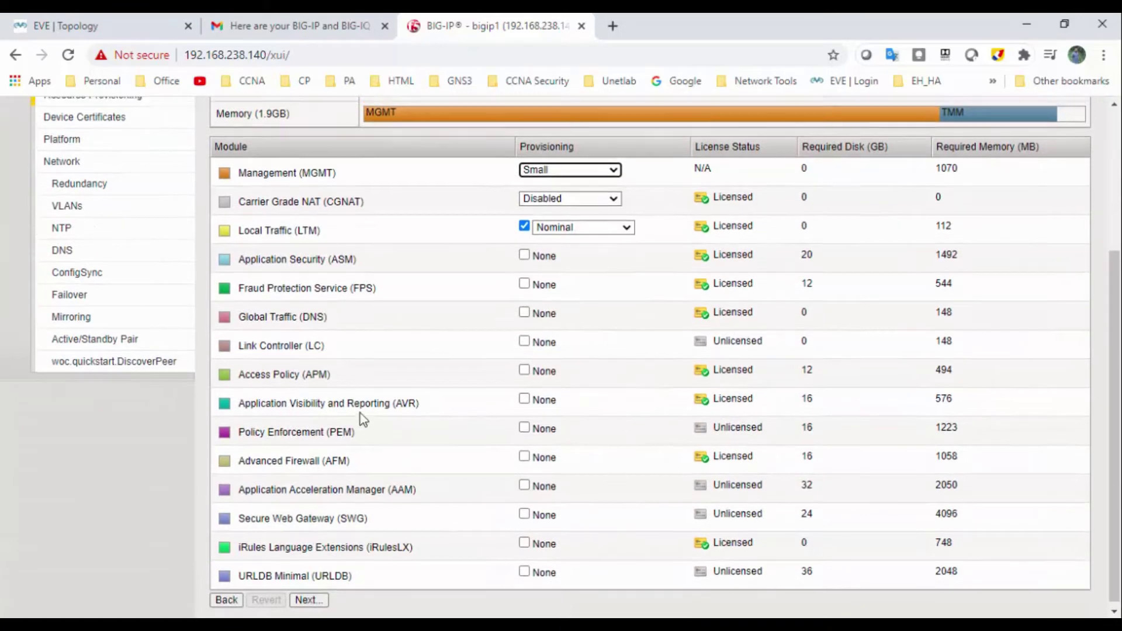
pyautogui.scroll(4, 362, 418)
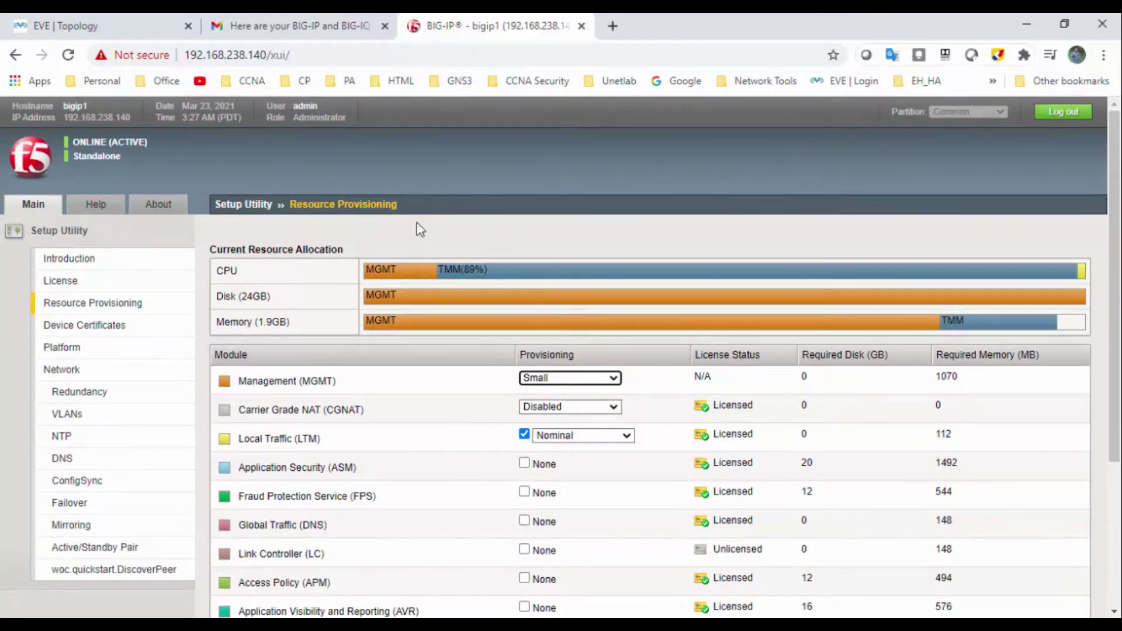
pyautogui.scroll(-2, 349, 323)
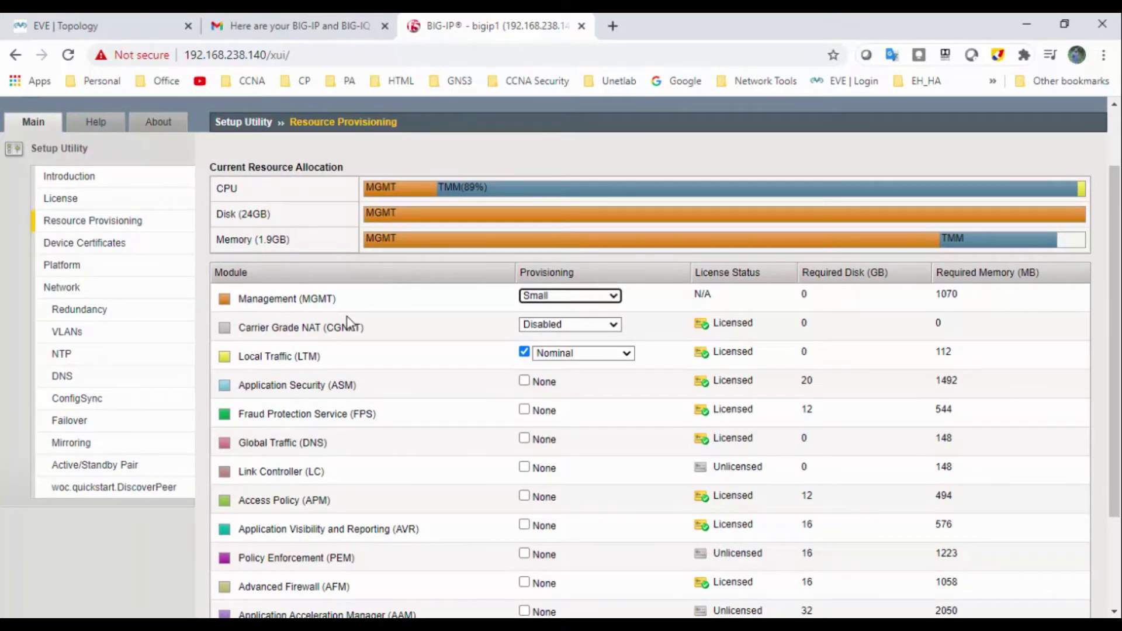
pyautogui.scroll(2, 348, 321)
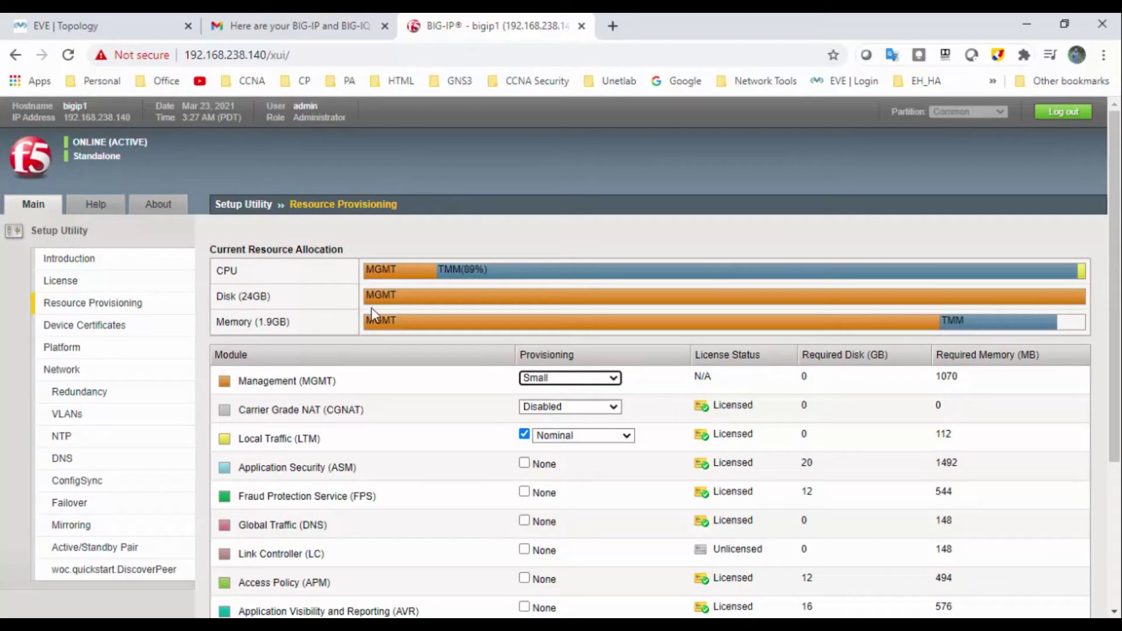
# Restart license activation from the setup start page and remove the add-on registration key.
pyautogui.click(43, 171)
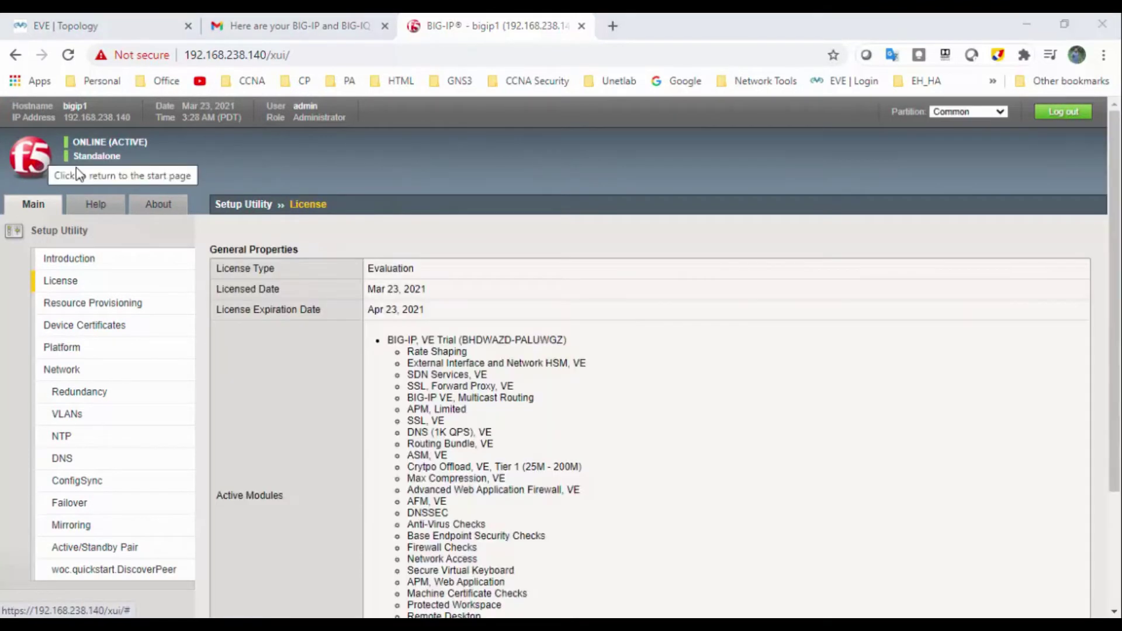
pyautogui.scroll(-2, 427, 395)
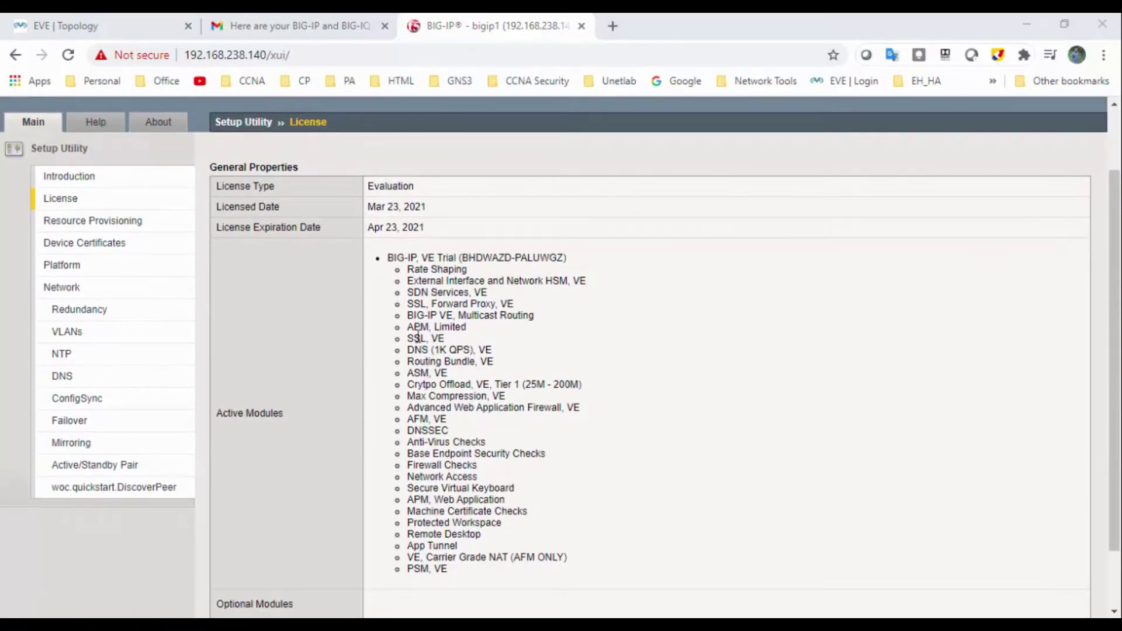
pyautogui.scroll(-2, 427, 402)
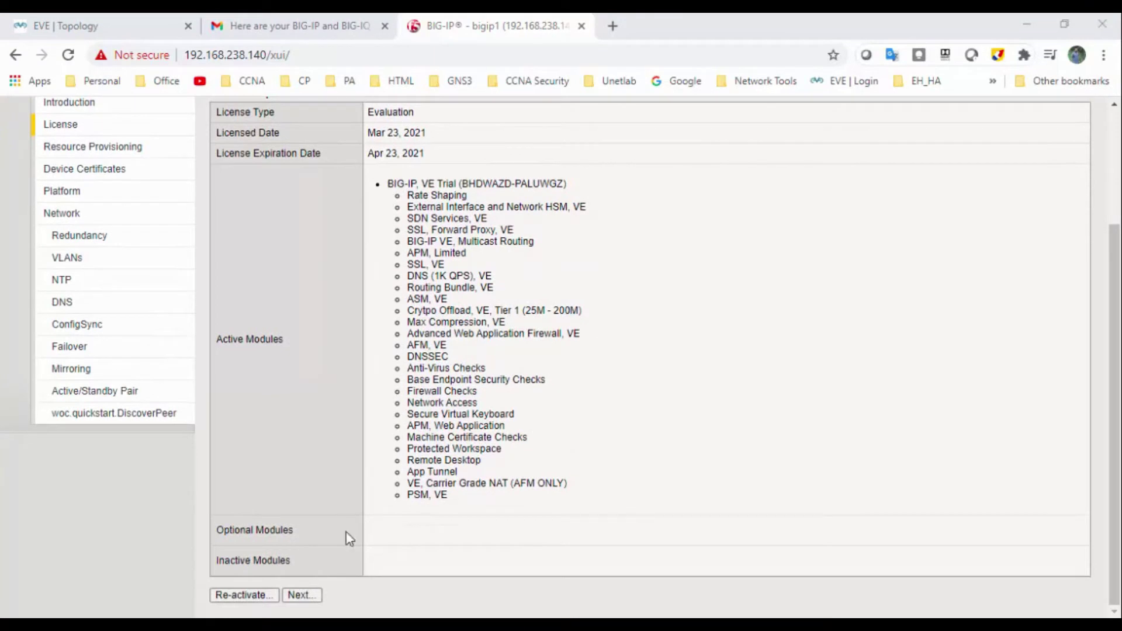
pyautogui.click(256, 596)
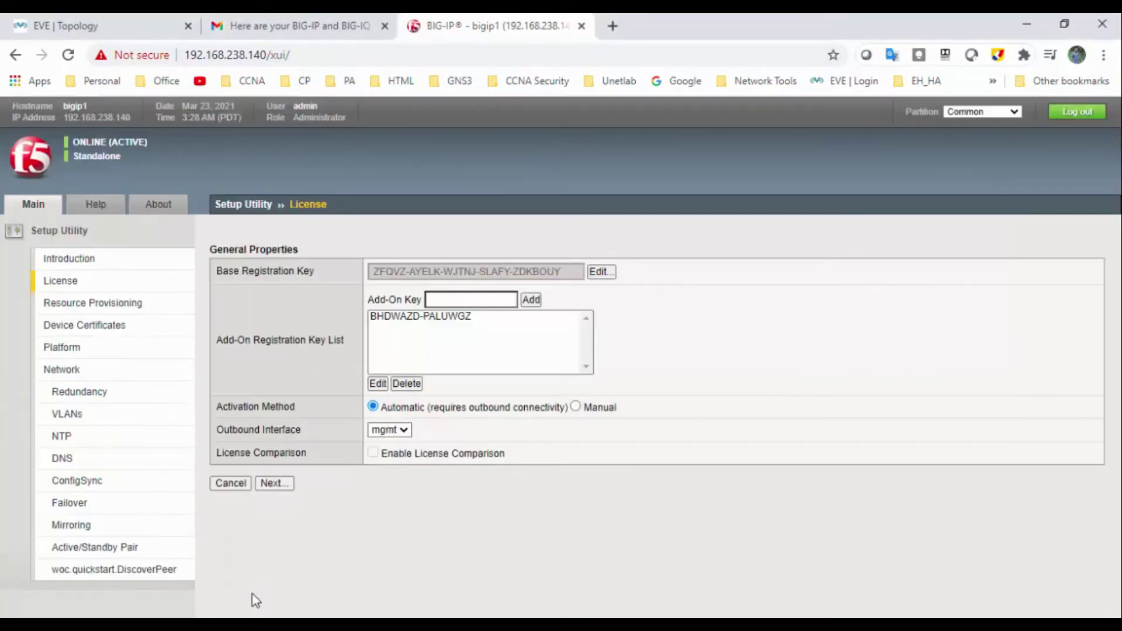
pyautogui.click(455, 318)
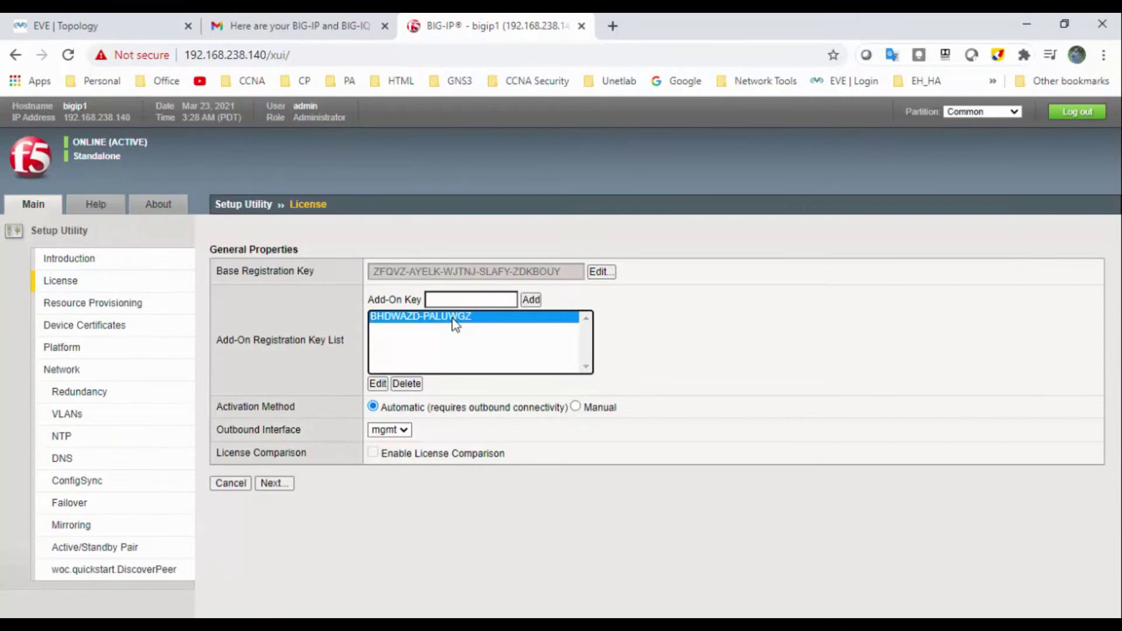
pyautogui.click(416, 384)
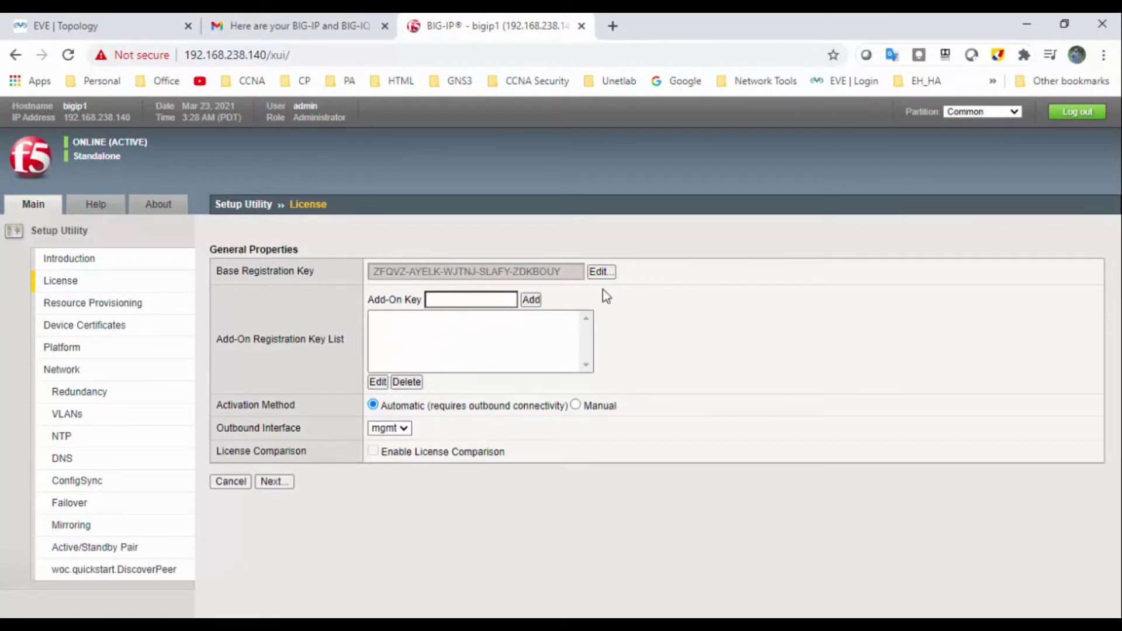
# Edit the base registration key, switch activation to Manual, and continue.
pyautogui.click(605, 274)
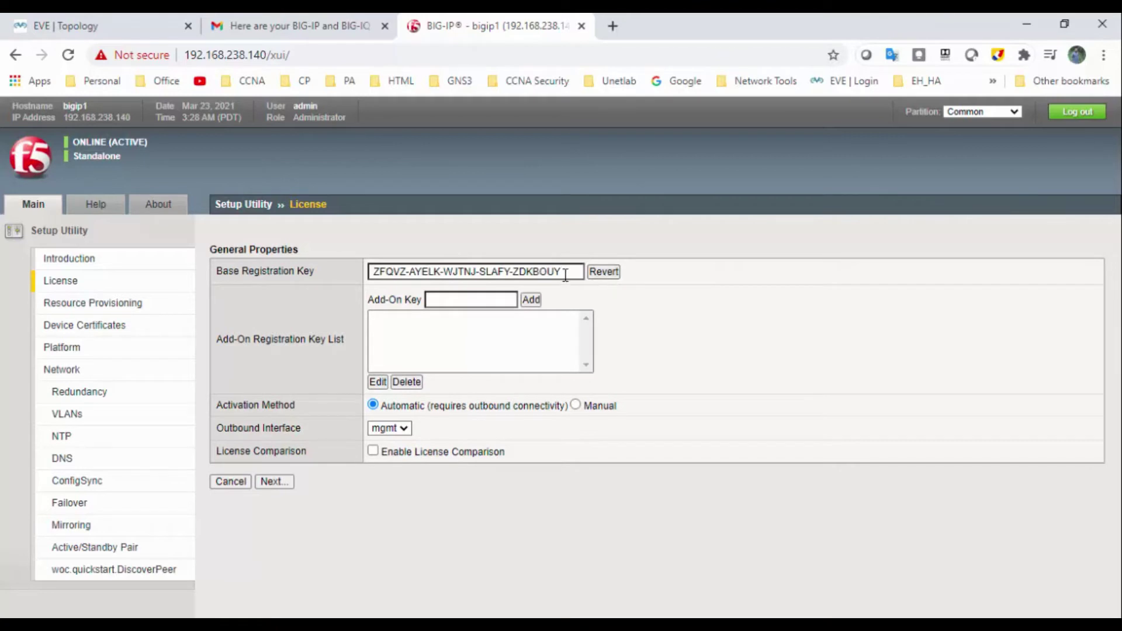
pyautogui.moveTo(562, 271); pyautogui.dragTo(348, 268)
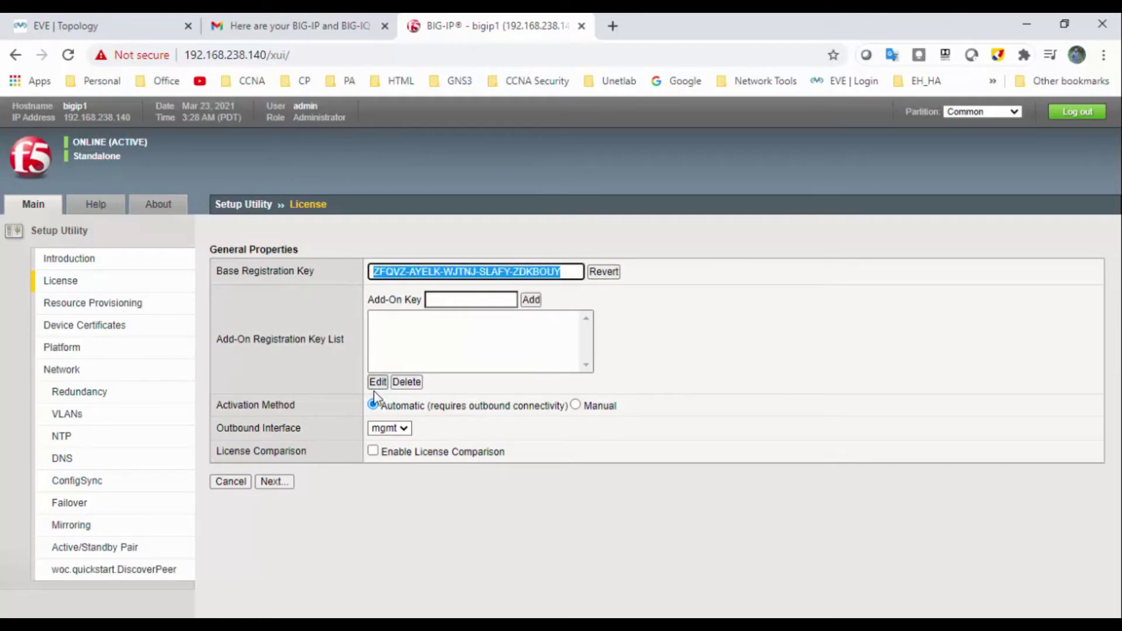
pyautogui.click(576, 405)
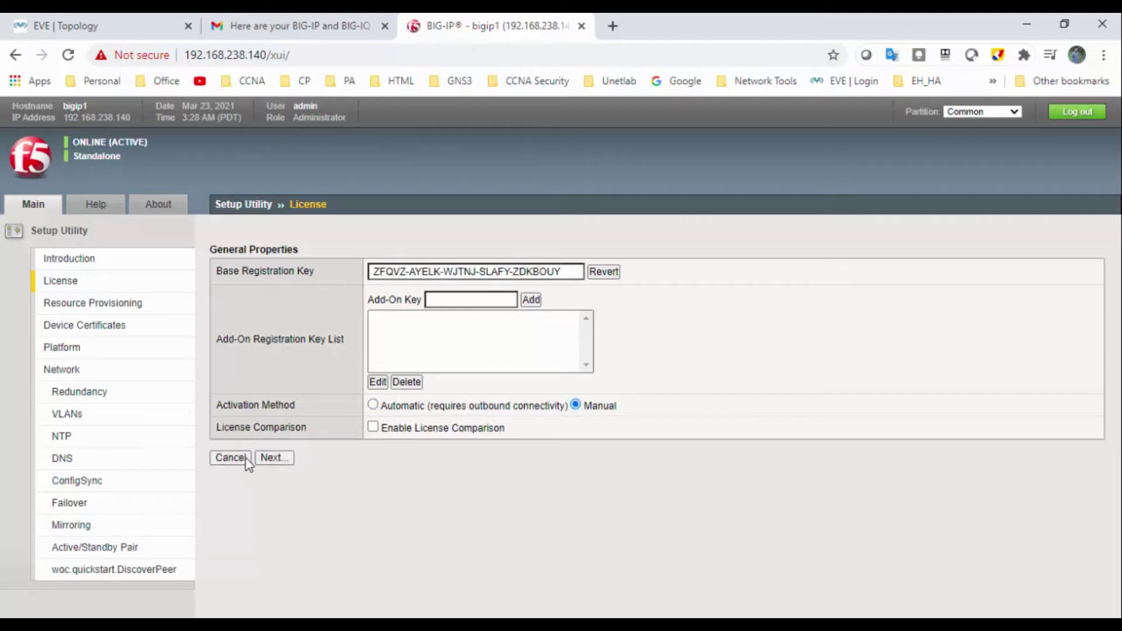
pyautogui.click(280, 458)
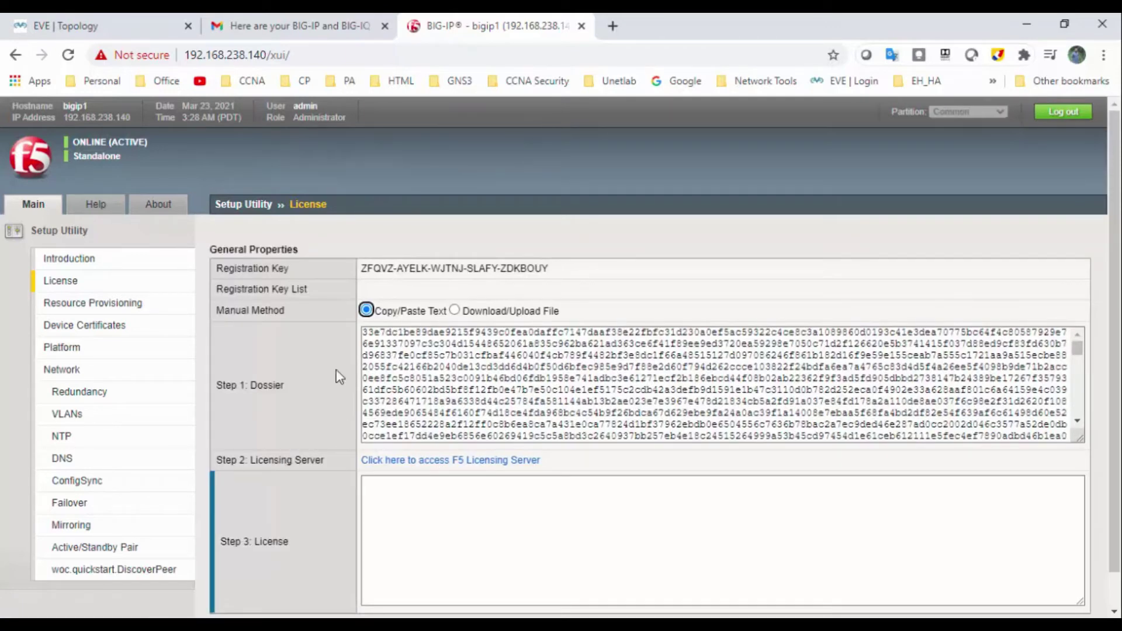
# Copy the generated Step 1 dossier and open the F5 Licensing Server in a new tab.
pyautogui.moveTo(241, 388); pyautogui.dragTo(341, 393)
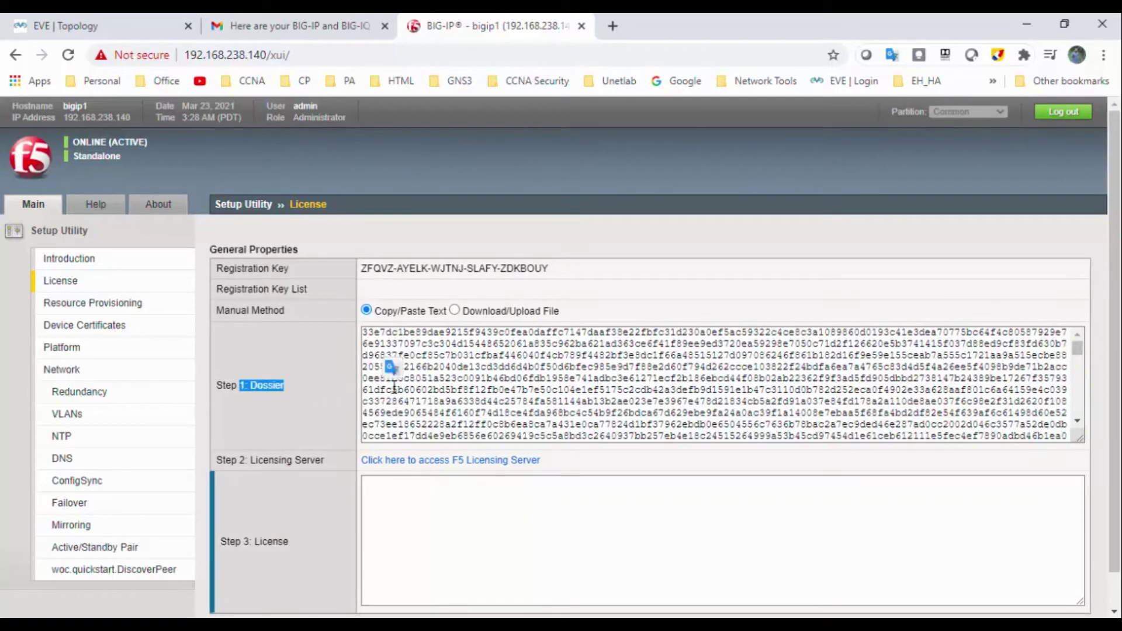
pyautogui.click(505, 366)
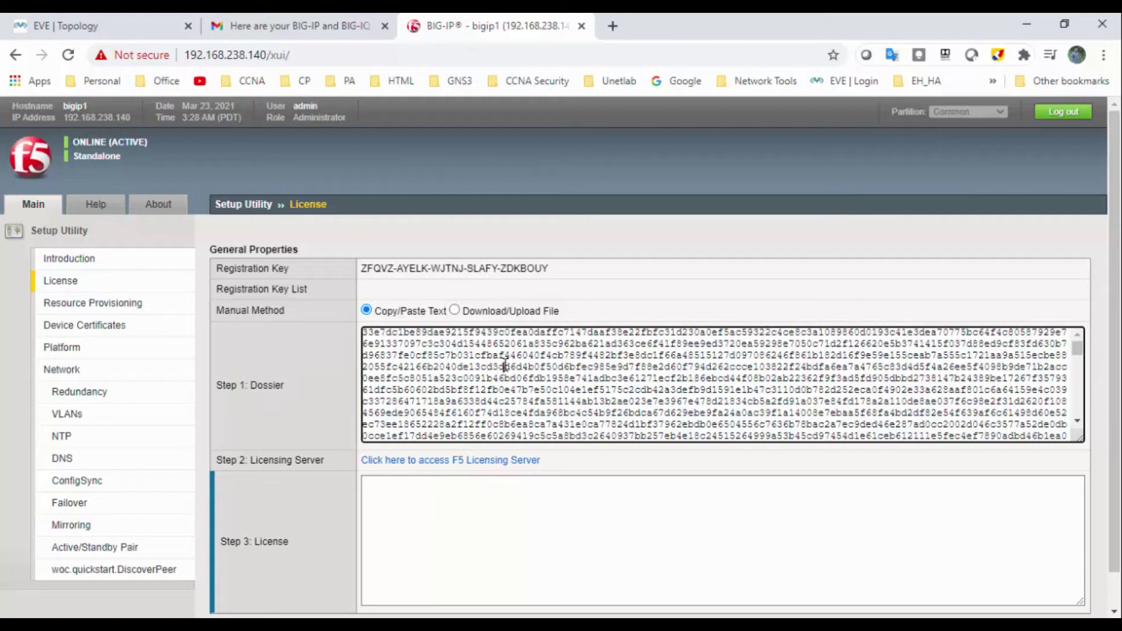
pyautogui.hotkey('ctrl', 'a')
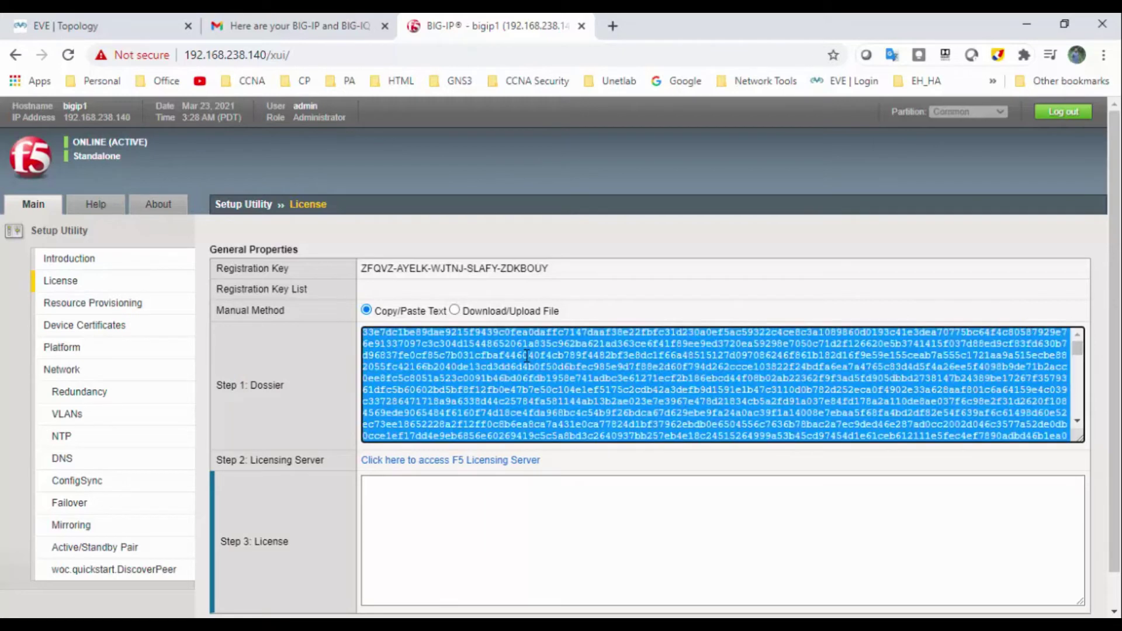
pyautogui.click(490, 535)
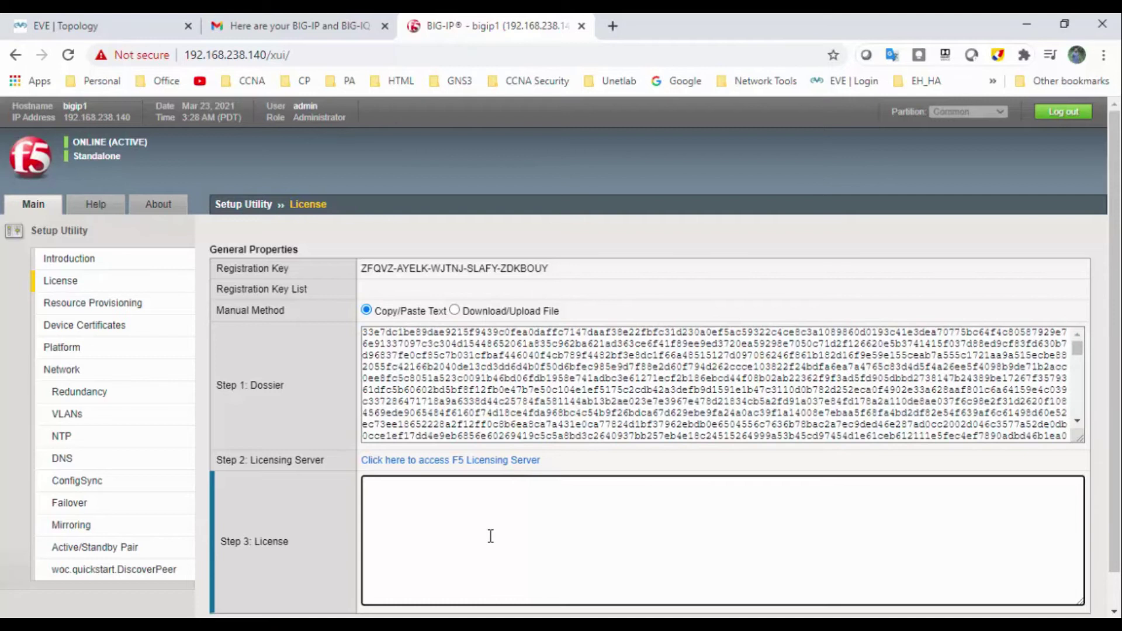
pyautogui.click(503, 461)
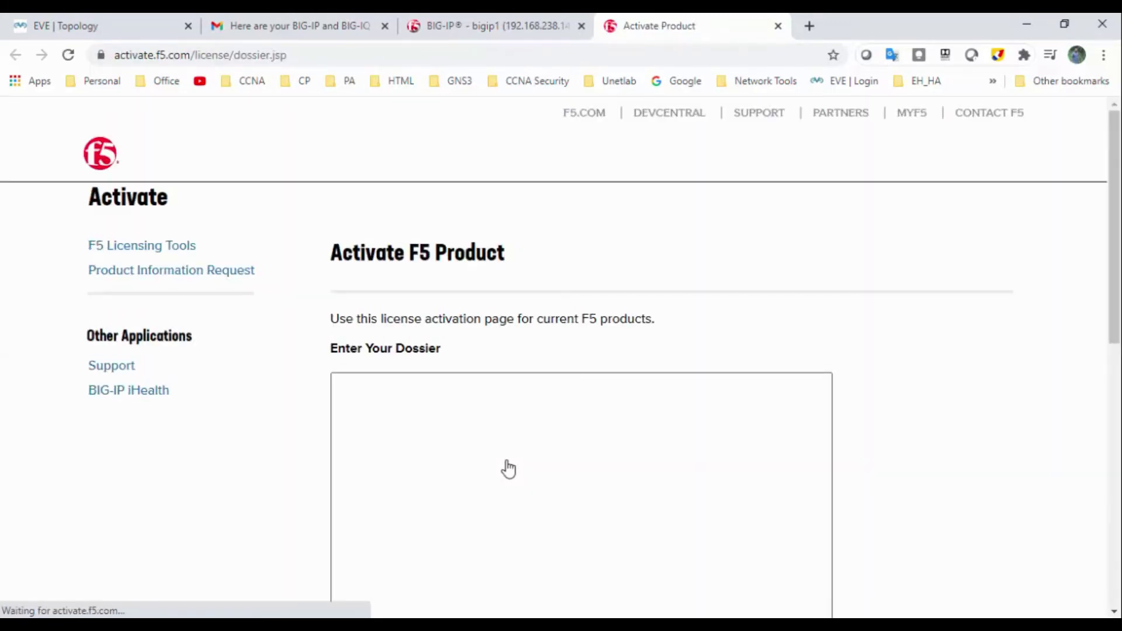
# Paste the dossier into Enter Your Dossier on the licensing server and submit it.
pyautogui.scroll(-7, 487, 437)
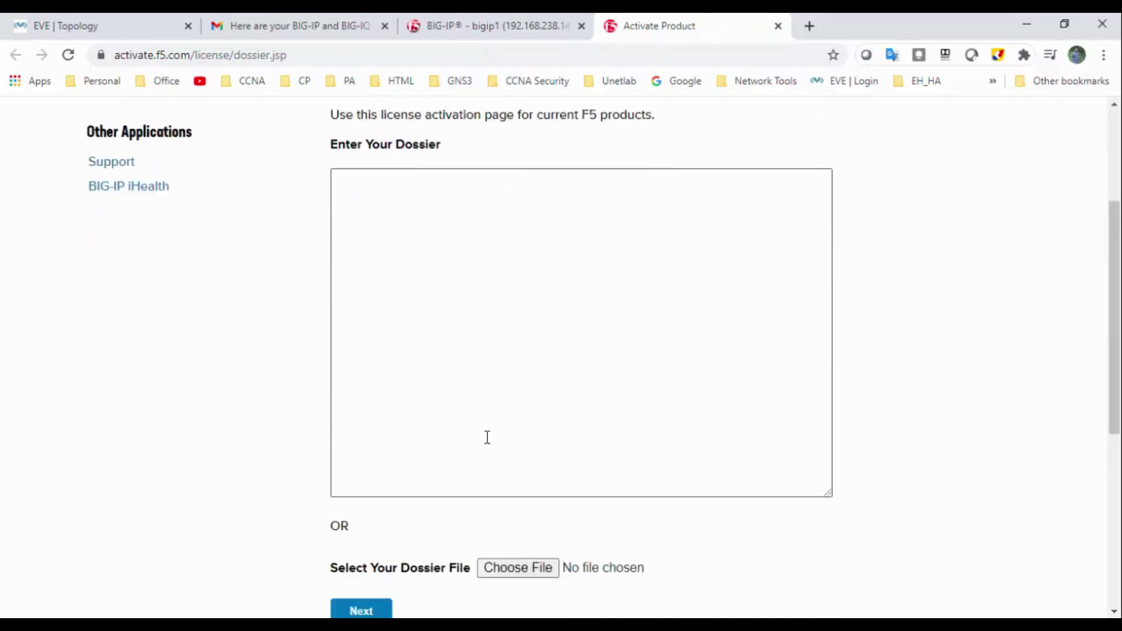
pyautogui.scroll(4, 494, 381)
pyautogui.click(510, 336)
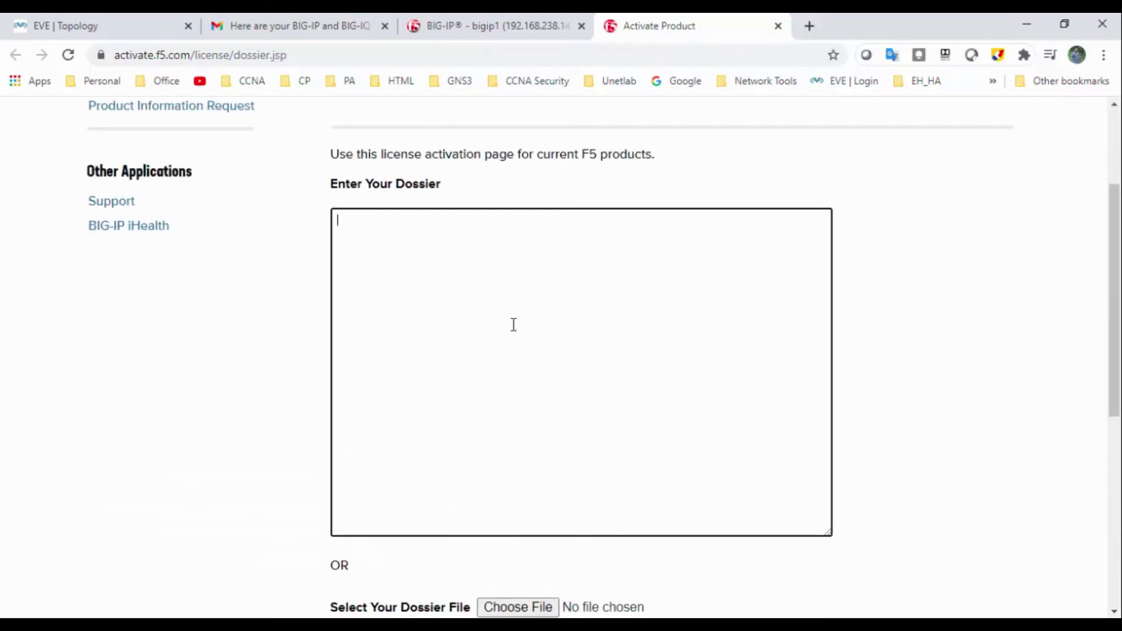
pyautogui.hotkey('ctrl', 'v')
pyautogui.scroll(-4, 515, 351)
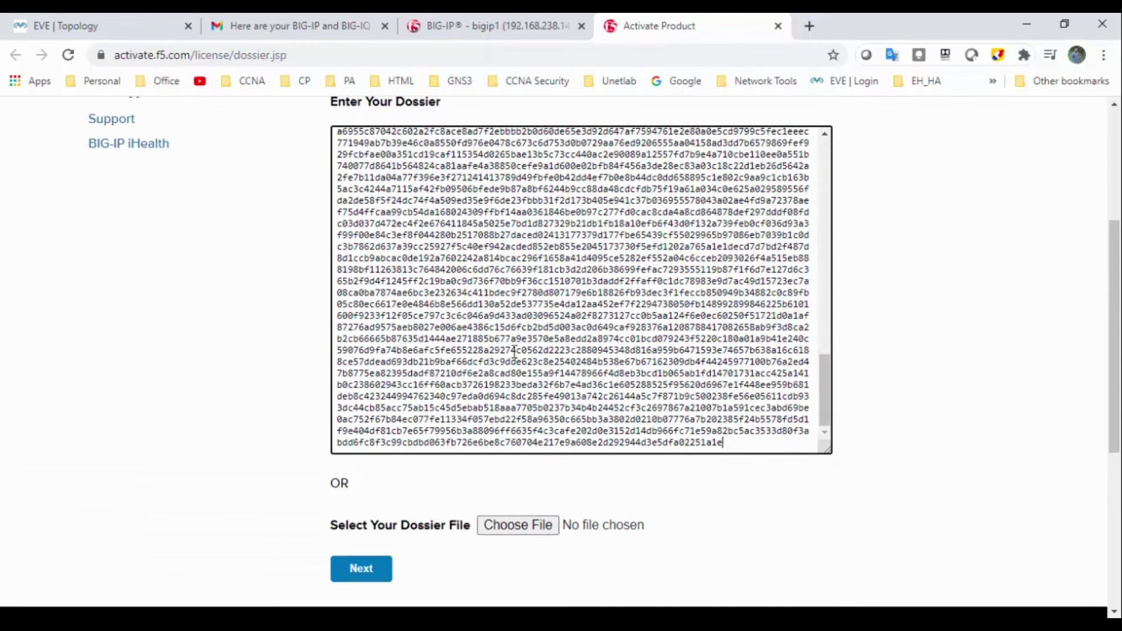
pyautogui.scroll(-1, 514, 380)
pyautogui.click(370, 379)
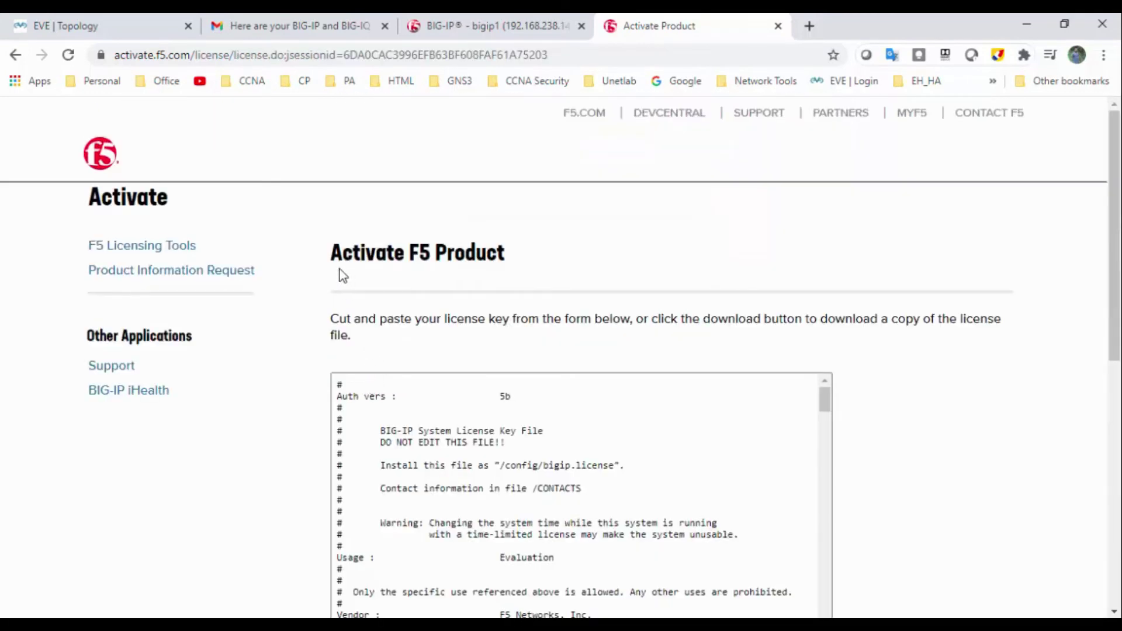
# Select and copy the issued Evaluation license key text.
pyautogui.moveTo(342, 275); pyautogui.dragTo(533, 266)
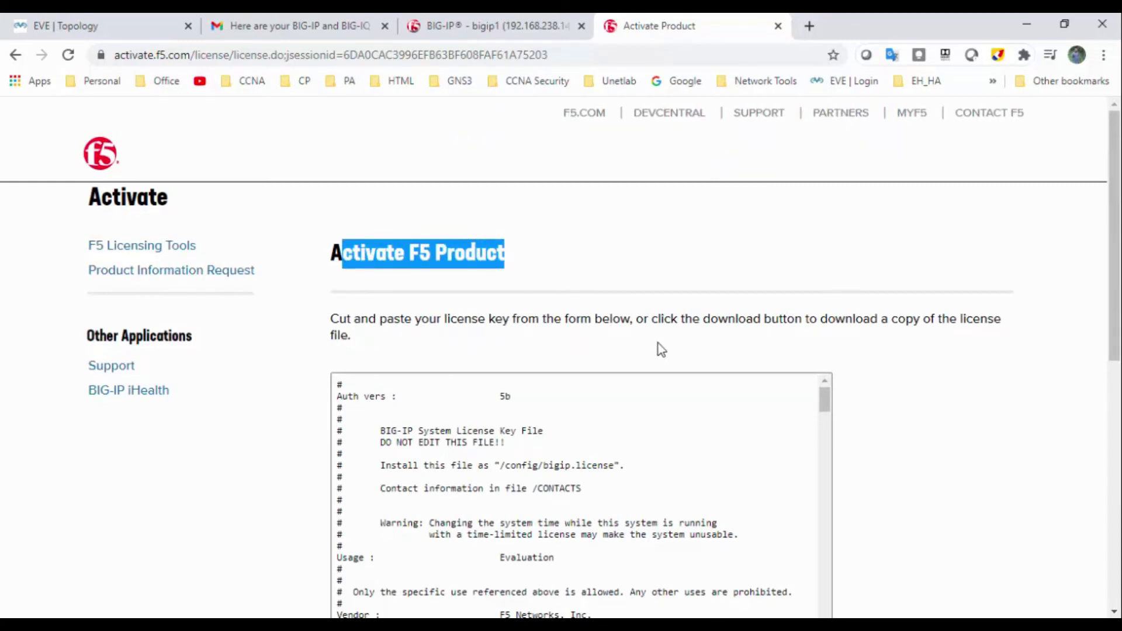
pyautogui.scroll(-4, 563, 365)
pyautogui.scroll(-1, 563, 362)
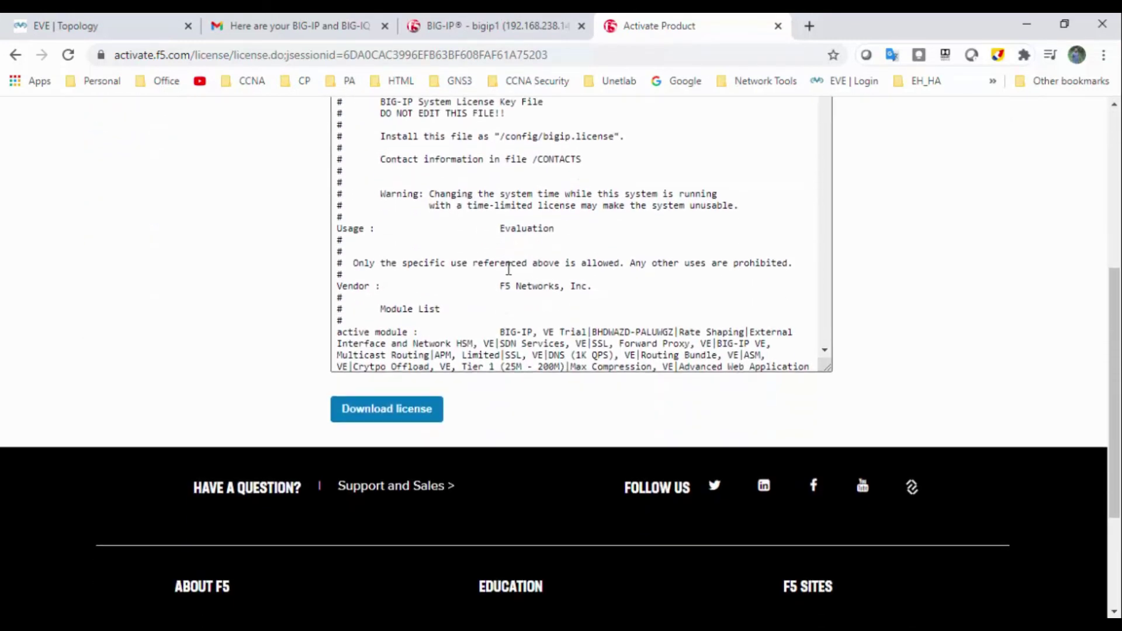
pyautogui.scroll(3, 608, 295)
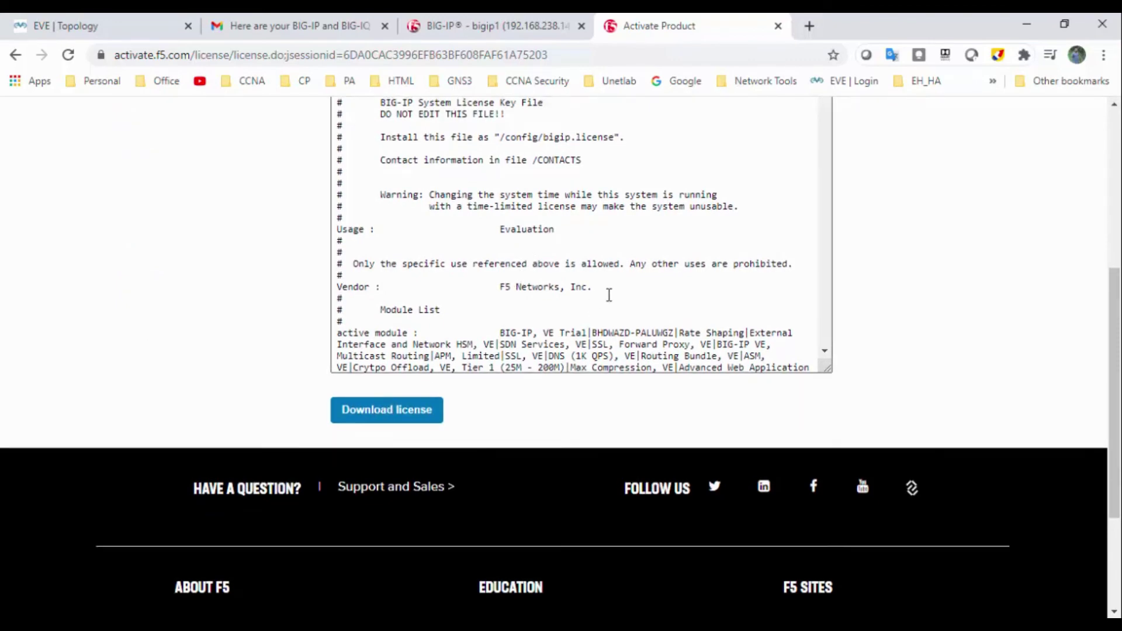
pyautogui.click(608, 295)
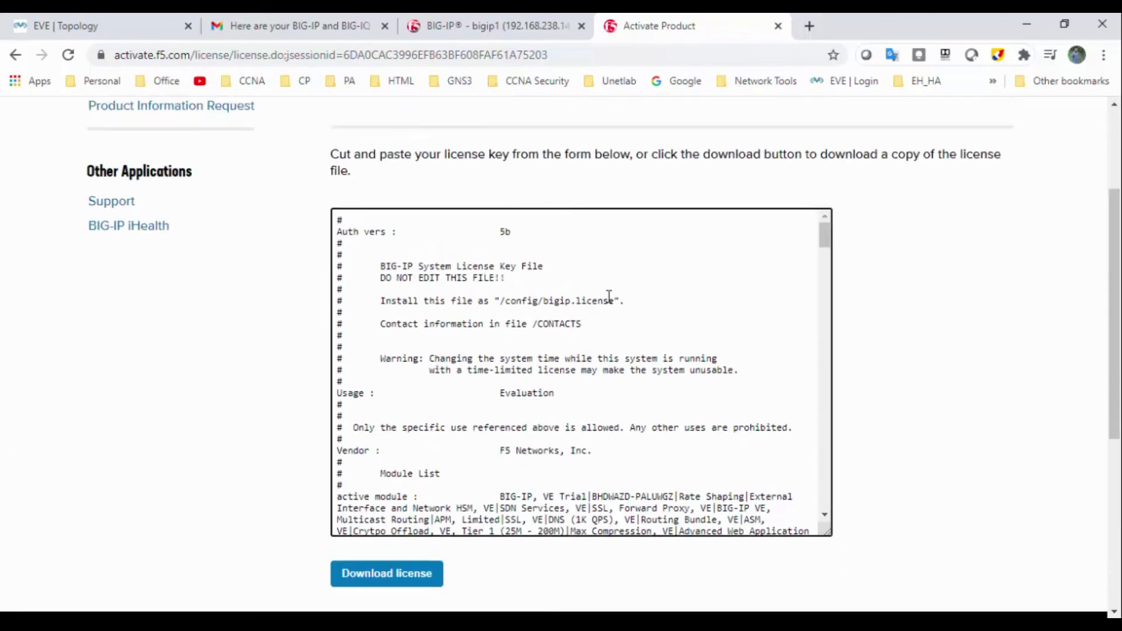
pyautogui.hotkey('ctrl', 'a')
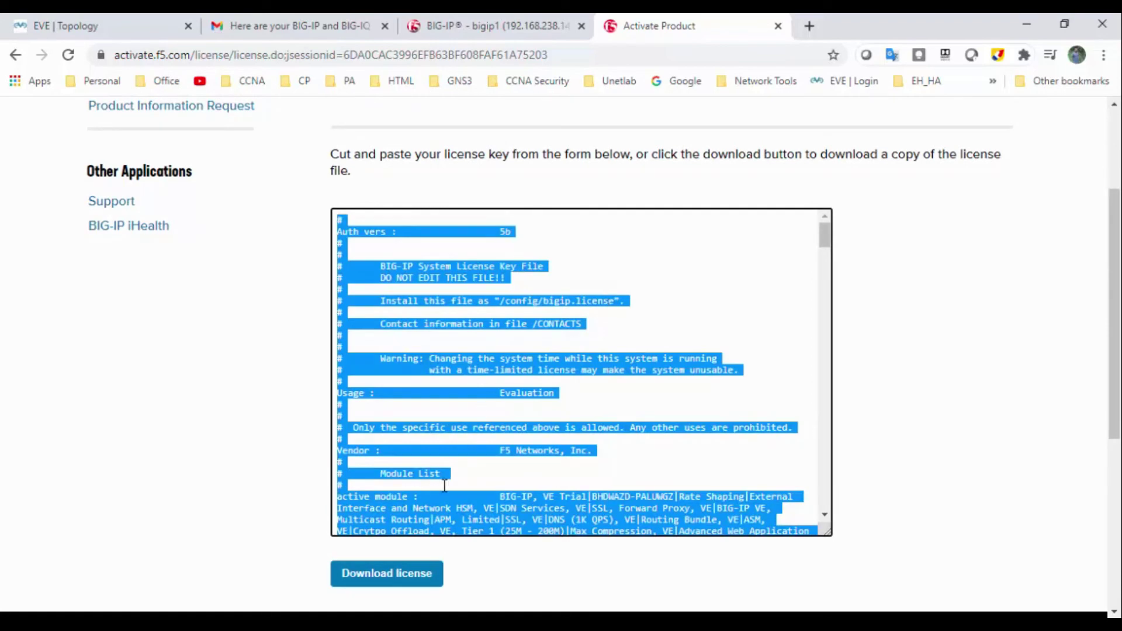
pyautogui.scroll(-5, 609, 298)
# Paste the licence issued by F5's activation site into the Step 3 License box and submit it.
pyautogui.click(472, 25)
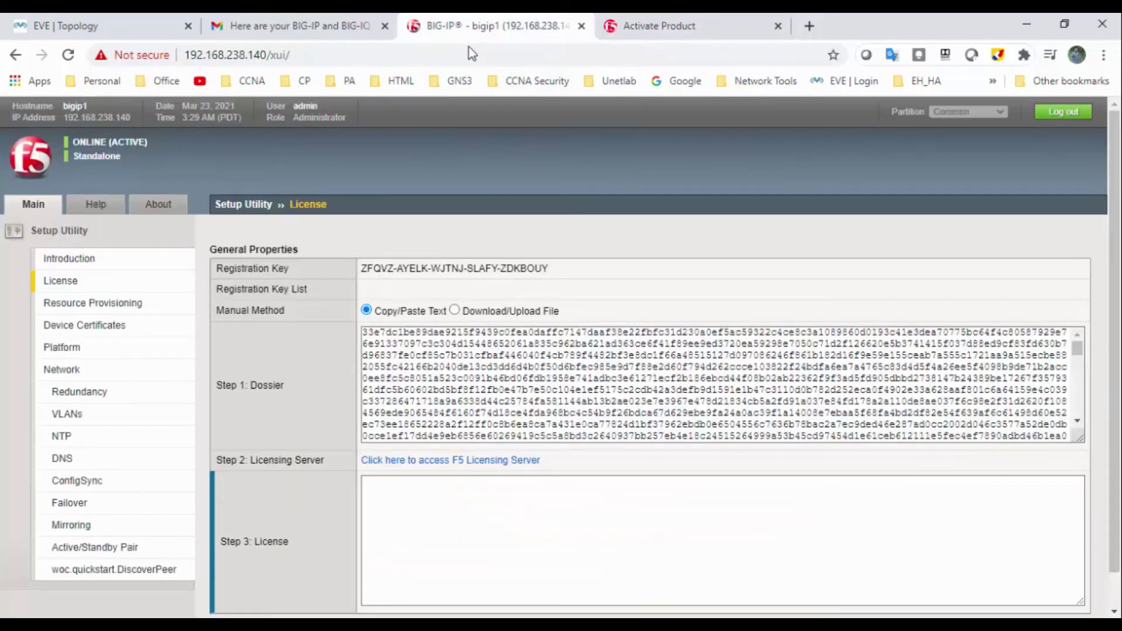
pyautogui.click(460, 540)
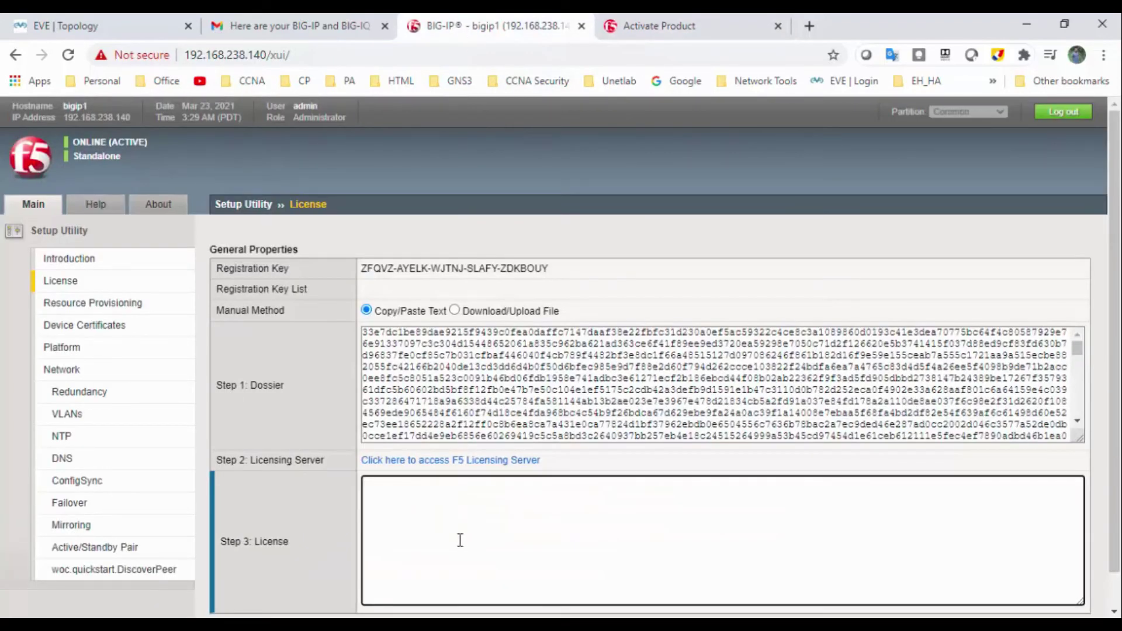
pyautogui.hotkey('ctrl', 'v')
pyautogui.scroll(-1, 460, 540)
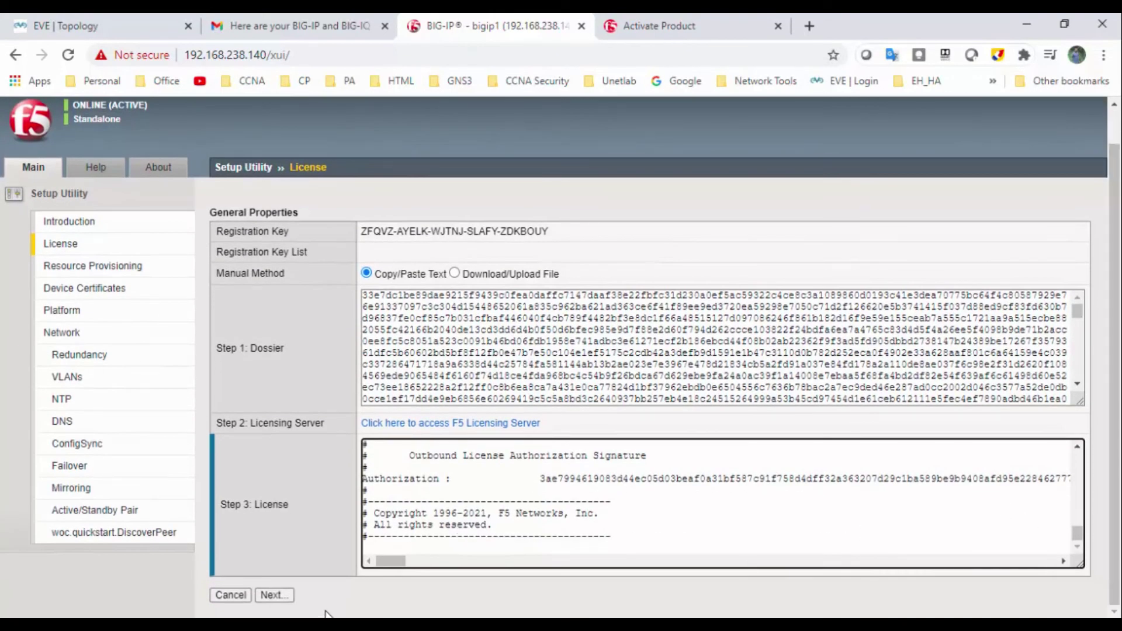
pyautogui.click(270, 595)
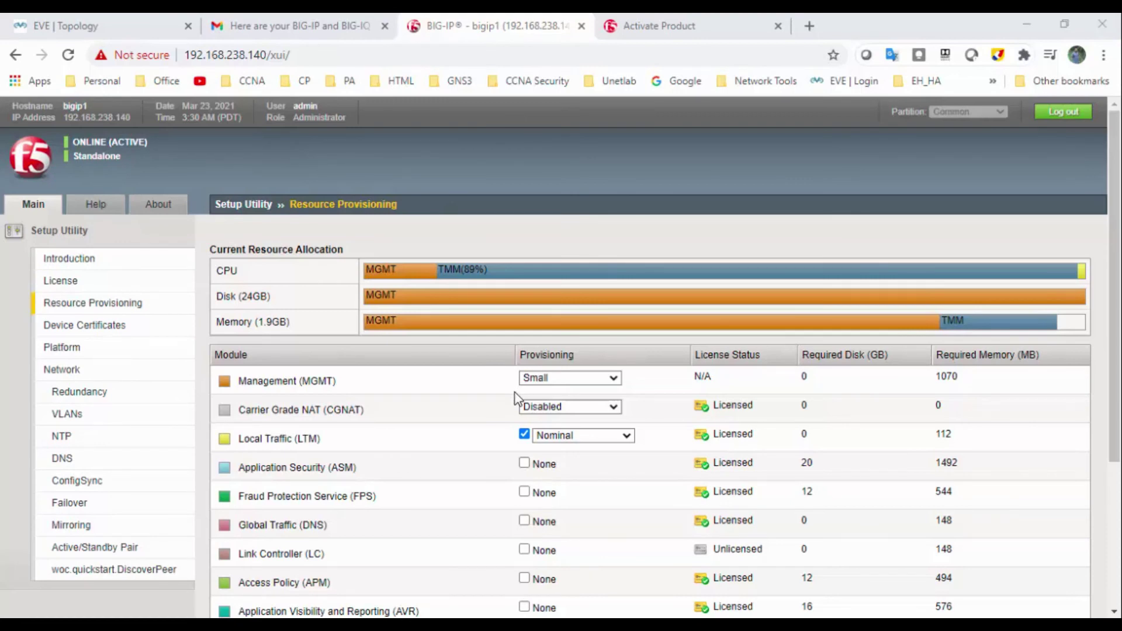
pyautogui.scroll(-4, 518, 409)
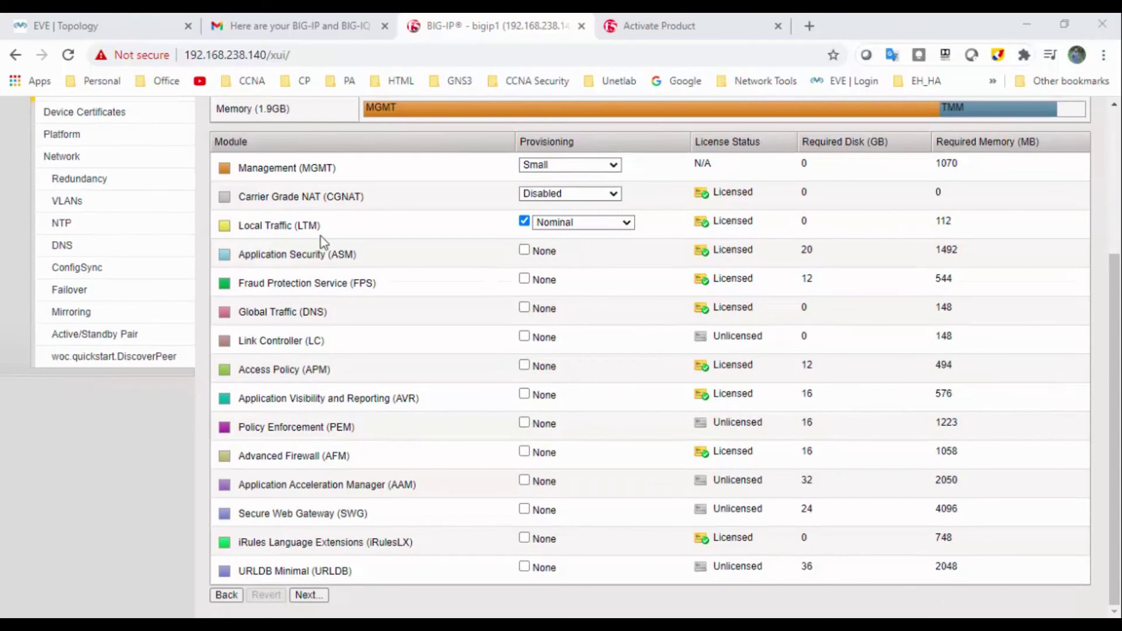
pyautogui.scroll(3, 321, 236)
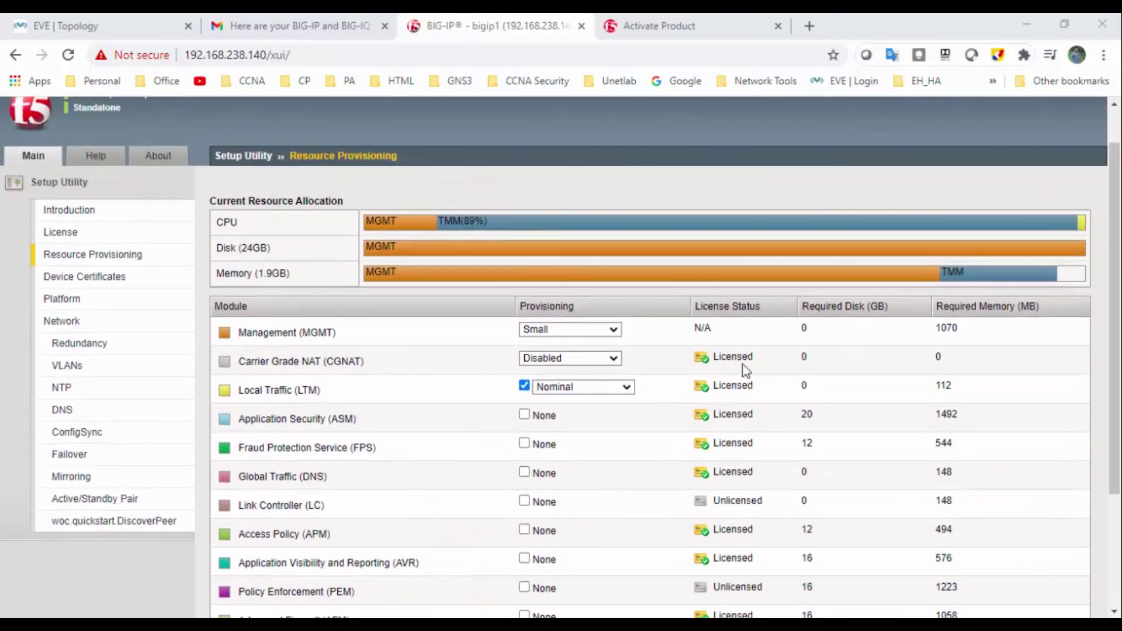
pyautogui.moveTo(762, 358); pyautogui.dragTo(331, 353)
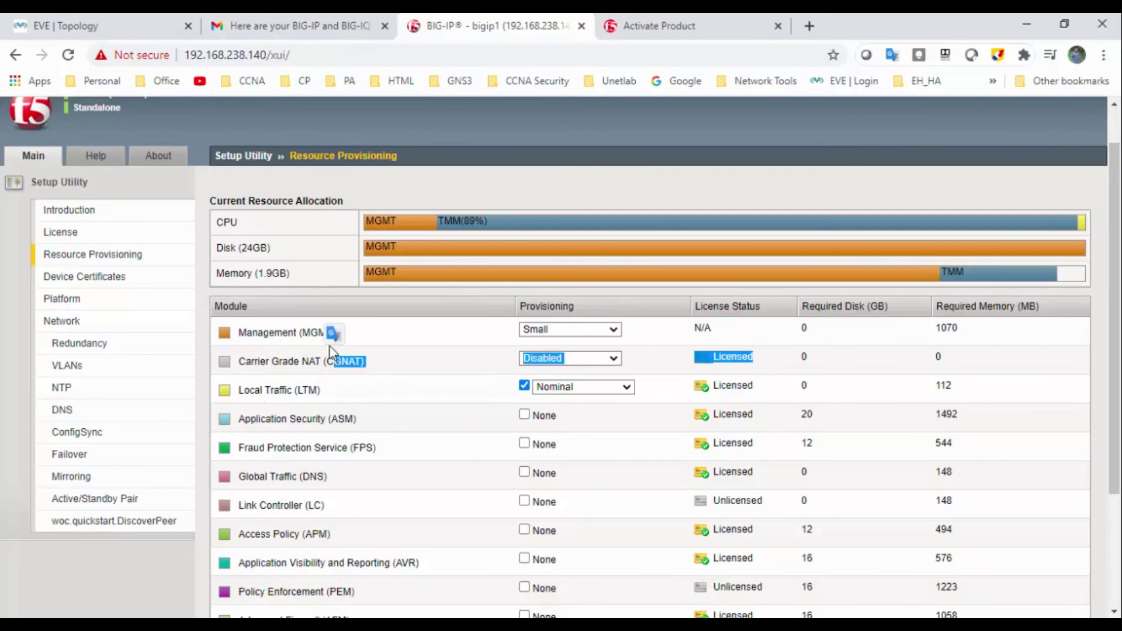
pyautogui.click(321, 367)
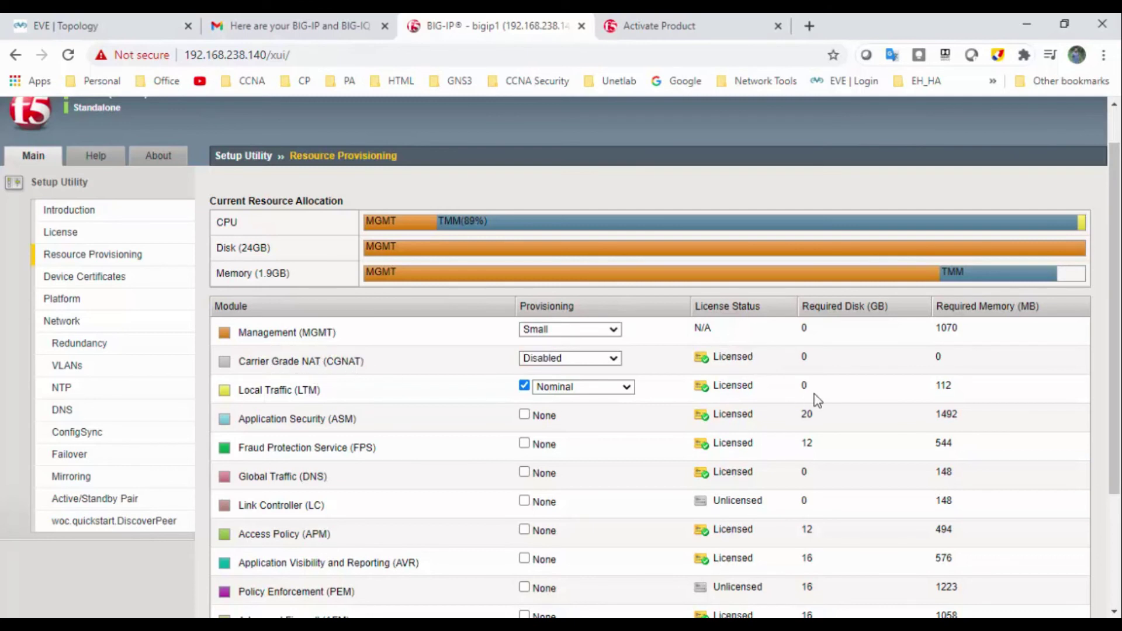
pyautogui.moveTo(773, 363); pyautogui.dragTo(700, 417)
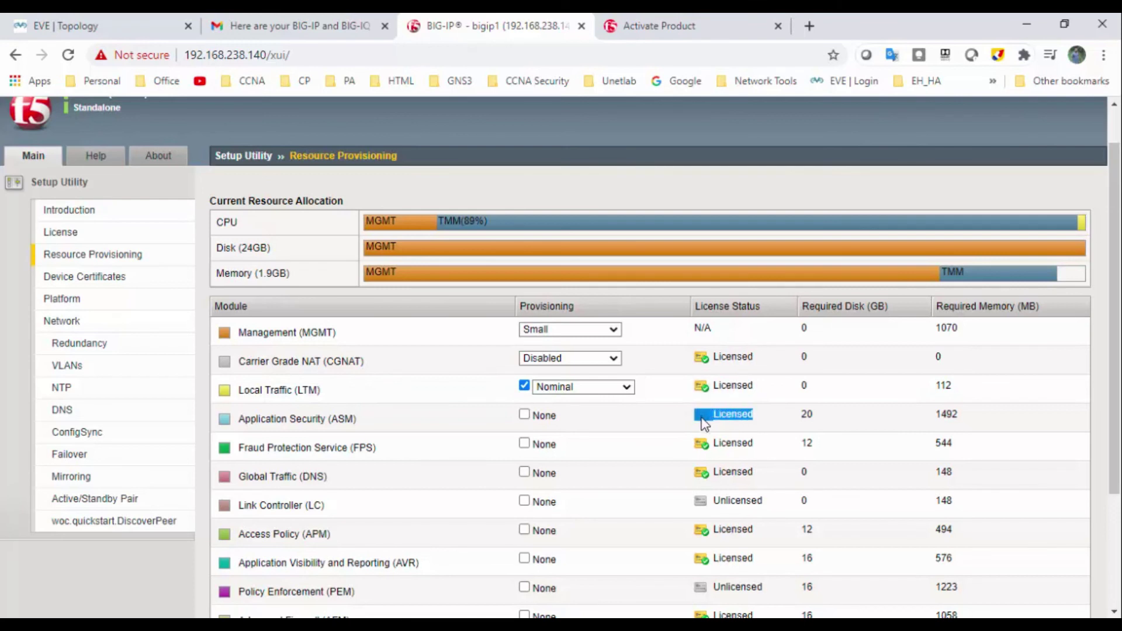
pyautogui.moveTo(763, 447); pyautogui.dragTo(712, 449)
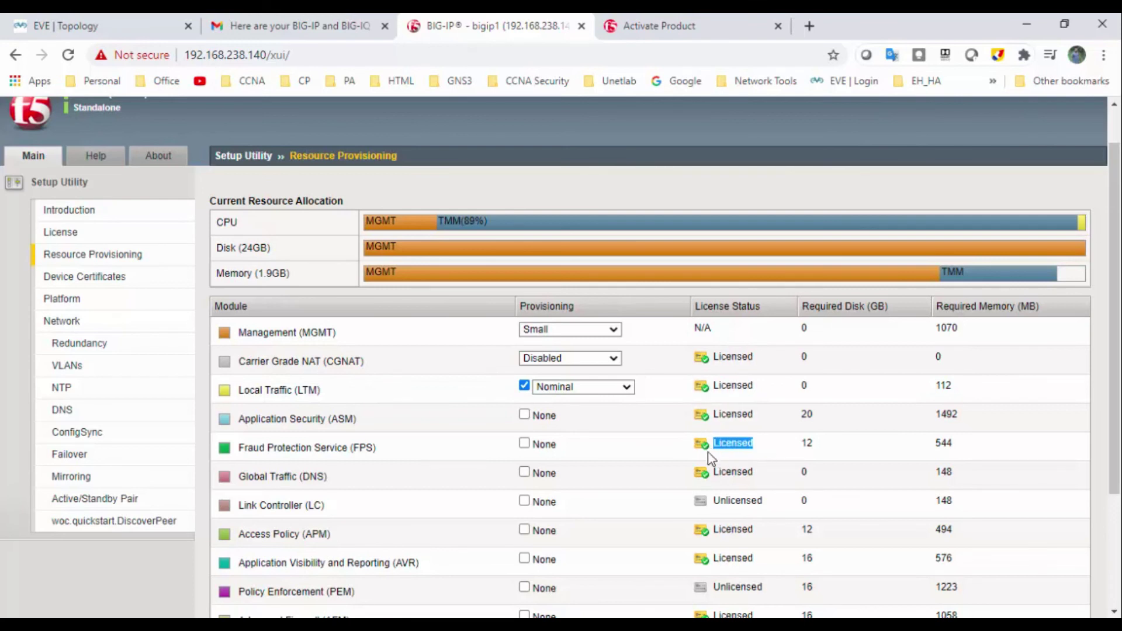
pyautogui.scroll(-1, 801, 471)
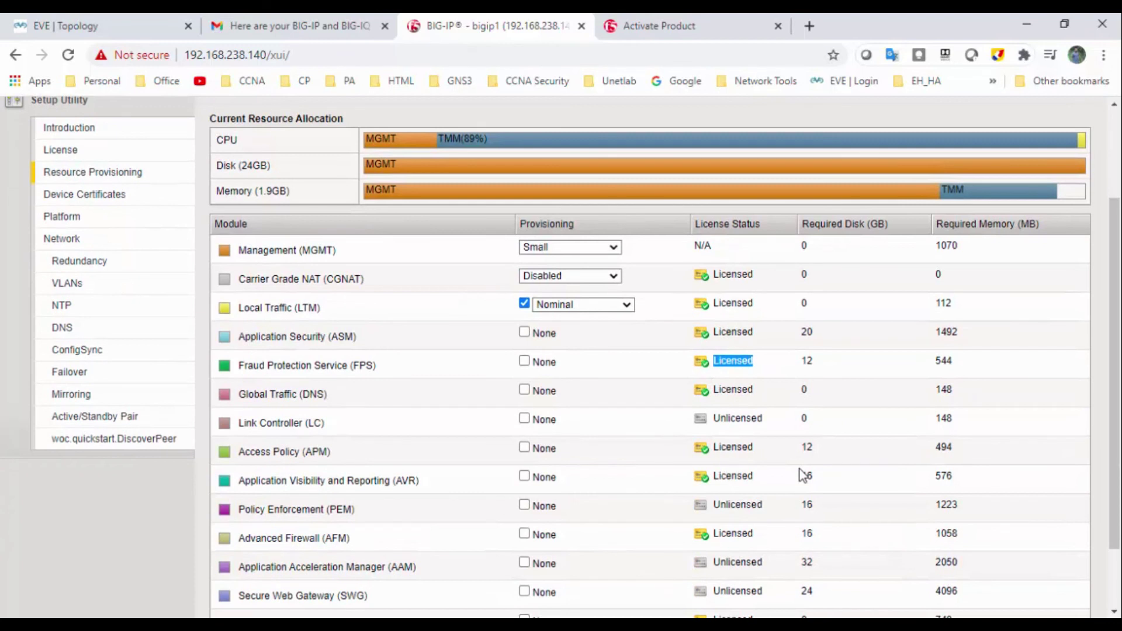
pyautogui.moveTo(760, 393); pyautogui.dragTo(694, 392)
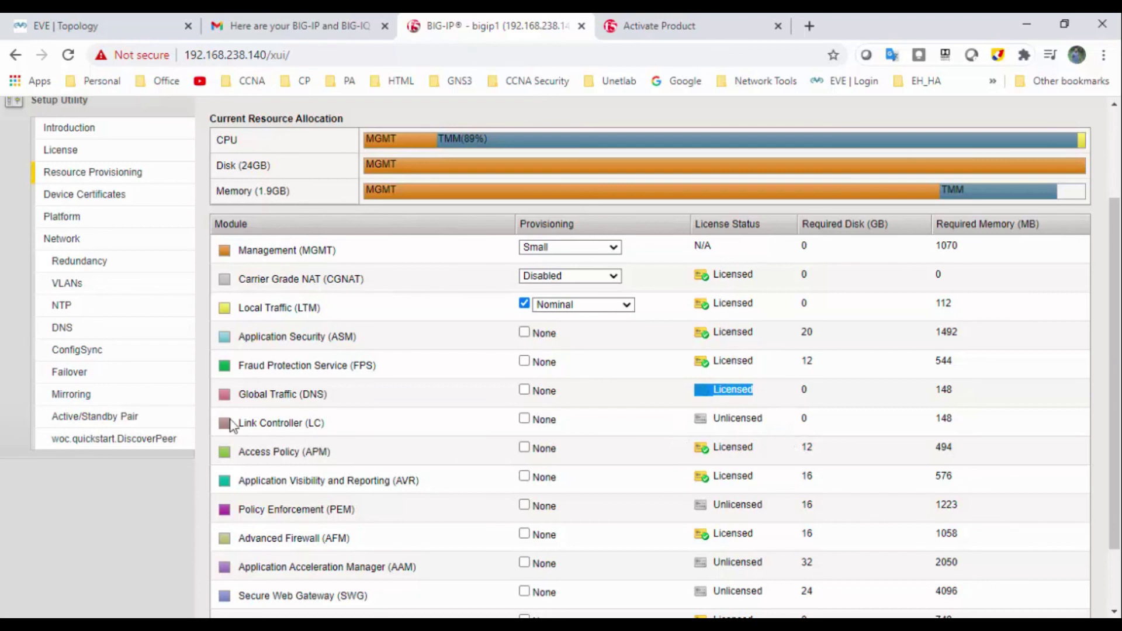
pyautogui.moveTo(755, 459); pyautogui.dragTo(238, 455)
pyautogui.scroll(-2, 467, 475)
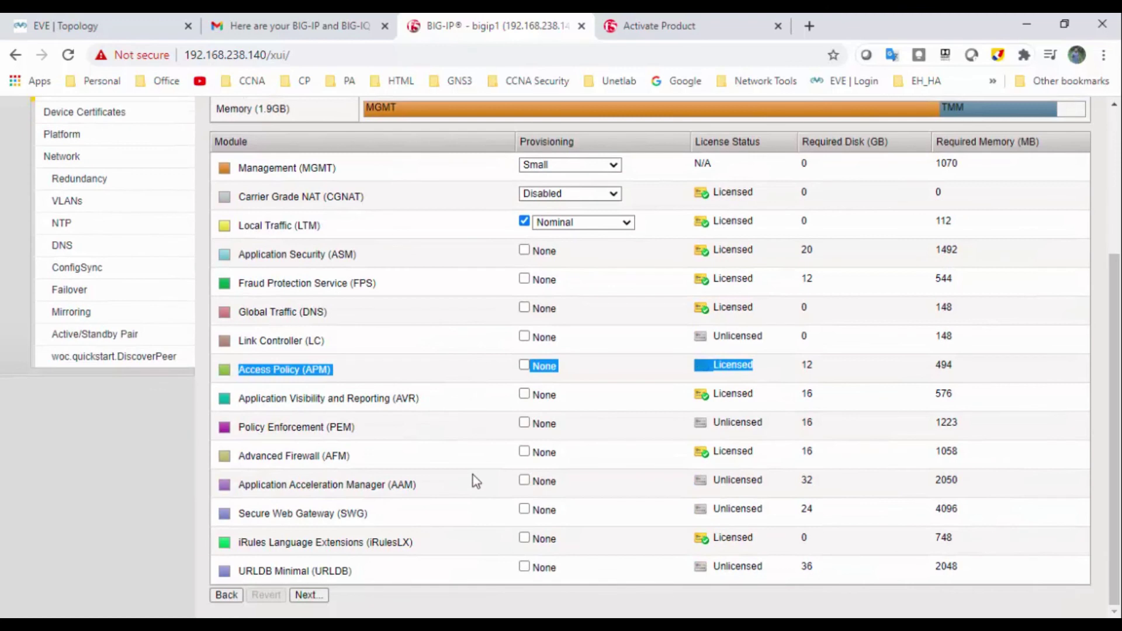
pyautogui.scroll(4, 472, 474)
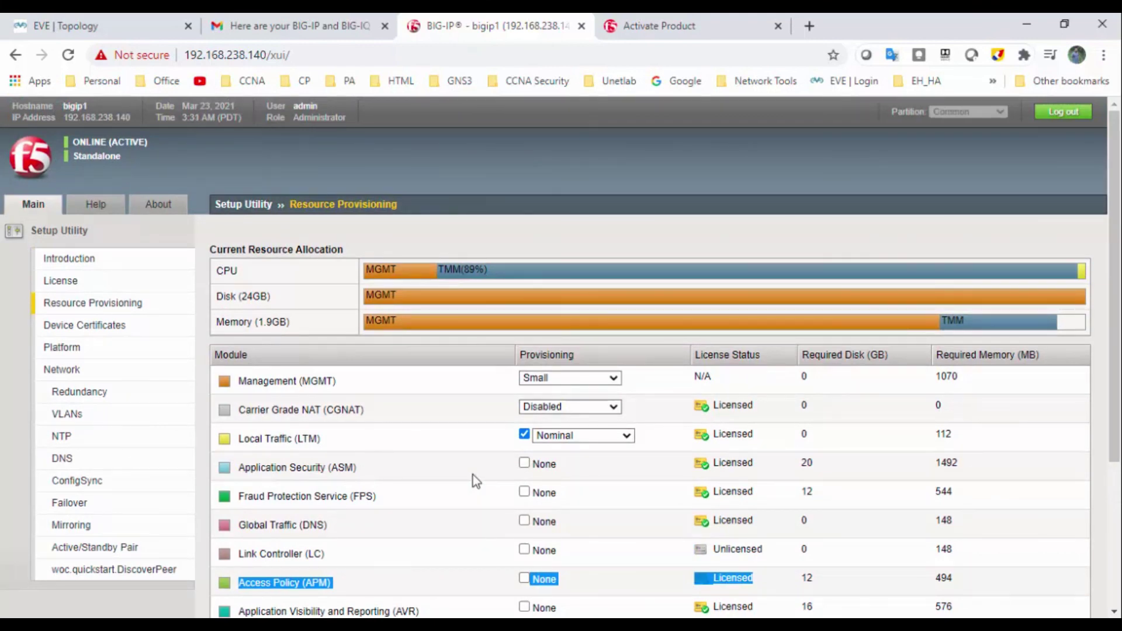
pyautogui.scroll(-4, 472, 474)
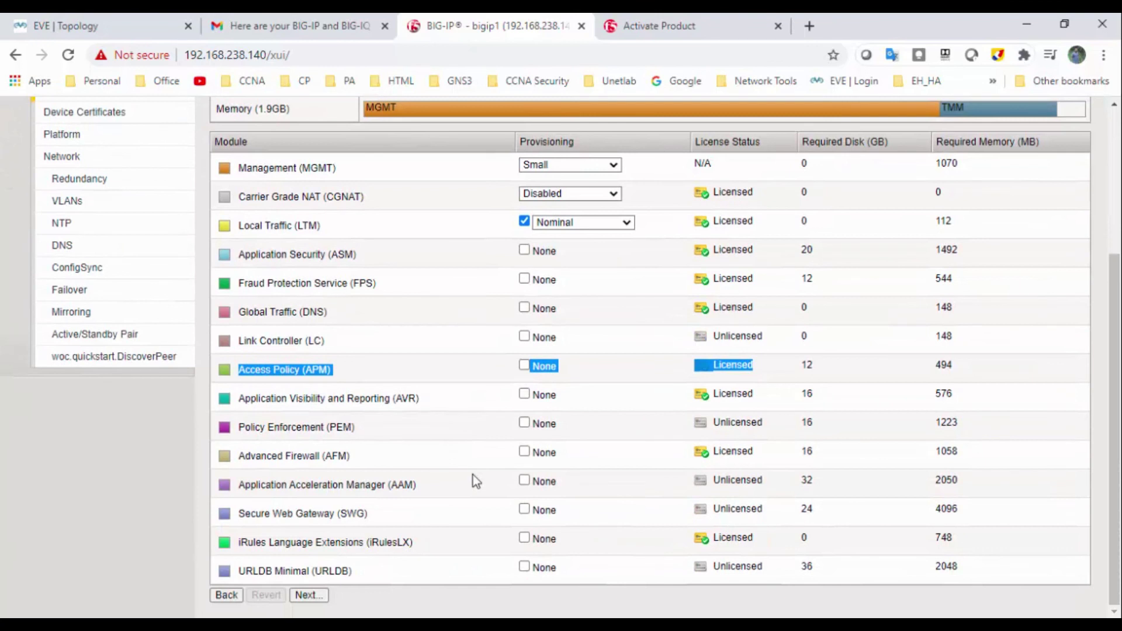